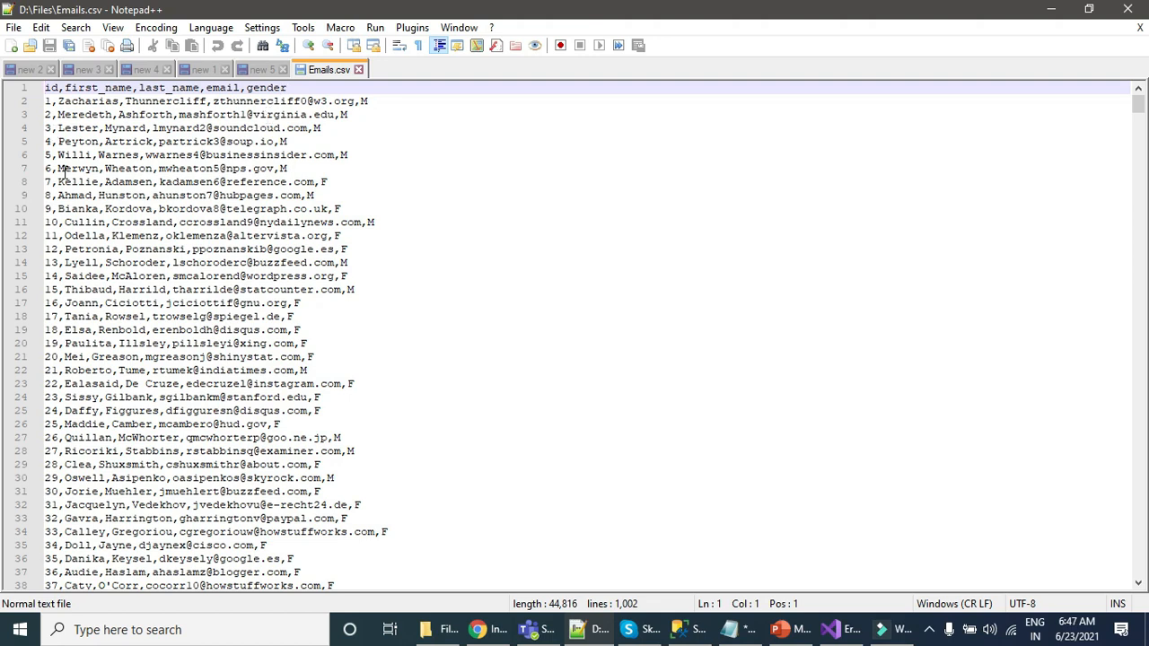
Step: Examine the records and their gender values in the Emails.csv file
{"action": "left_click", "coordinate": [383, 106]}
{"action": "left_click", "coordinate": [356, 138]}
{"action": "left_click", "coordinate": [377, 154]}
{"action": "left_click", "coordinate": [632, 438]}
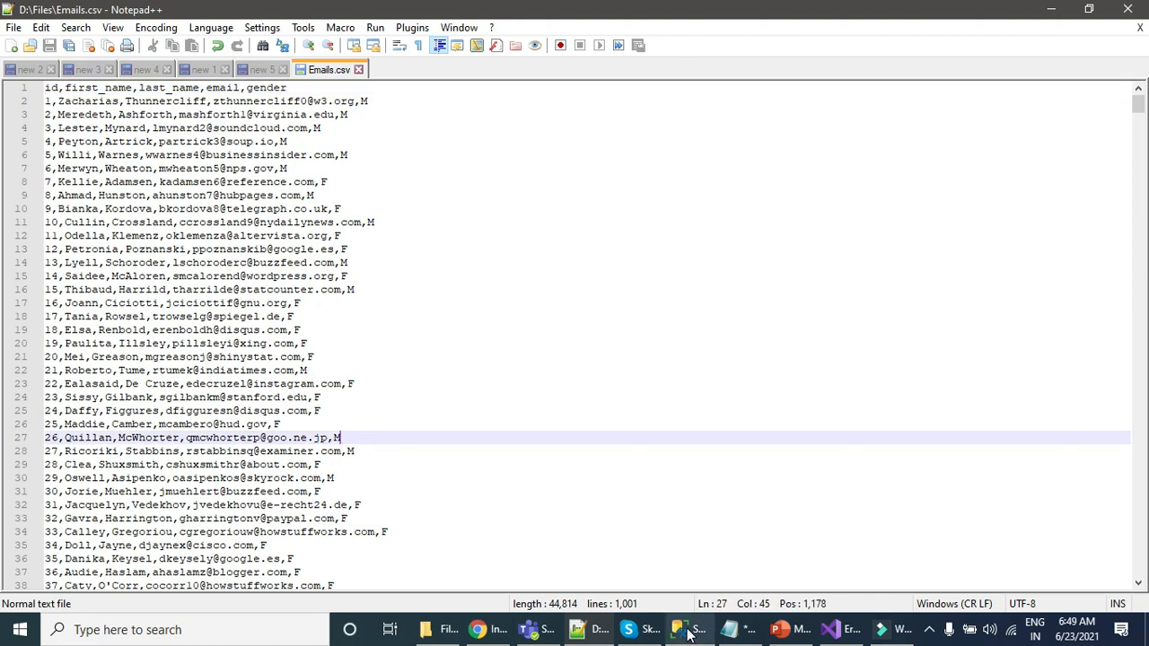
Step: Switch to SQL Server Management Studio and inspect the data types of the dbo.Emails columns, especially Id and Gender
{"action": "left_click", "coordinate": [689, 633]}
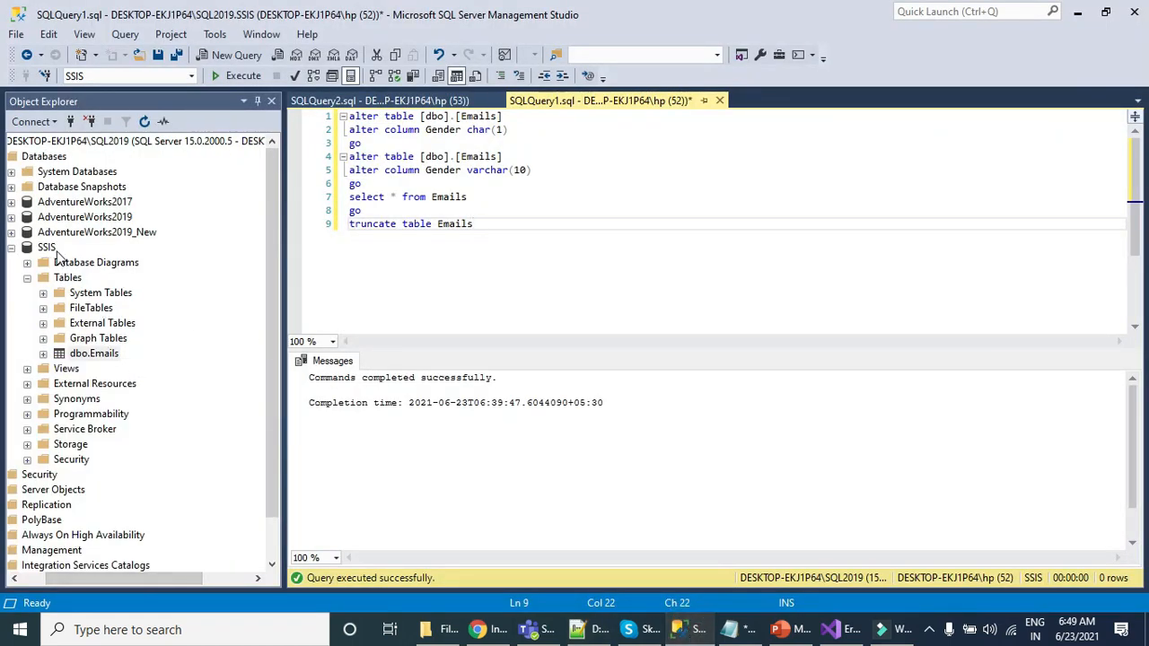
{"action": "left_click_drag", "start_coordinate": [177, 581], "coordinate": [170, 580]}
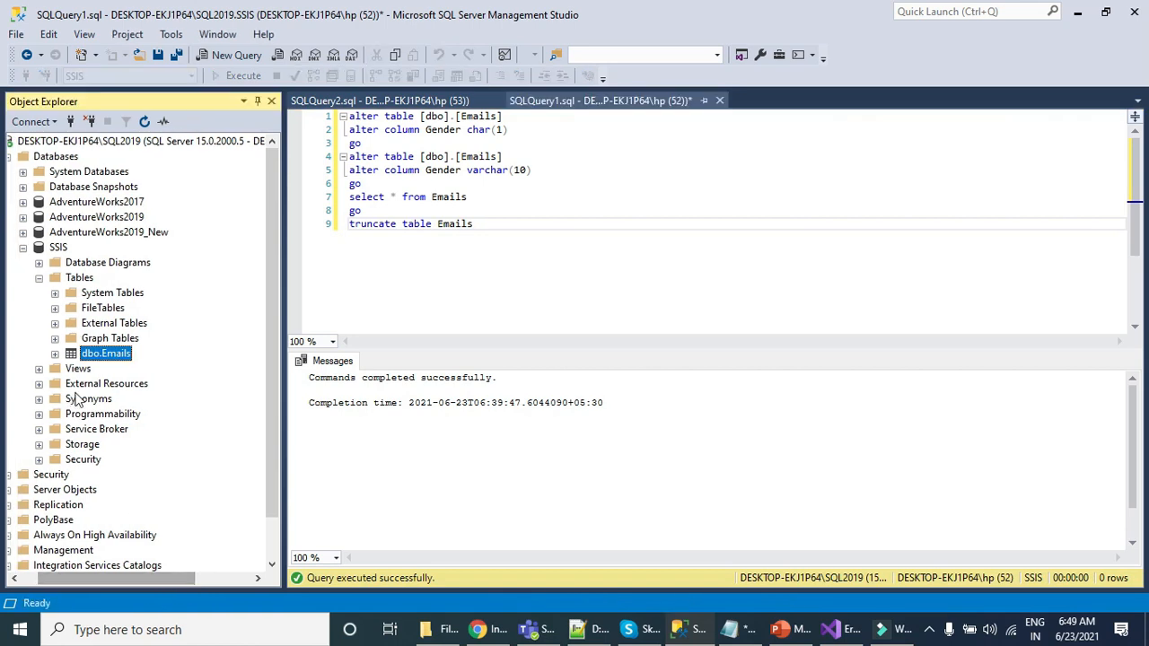
{"action": "left_click", "coordinate": [55, 354]}
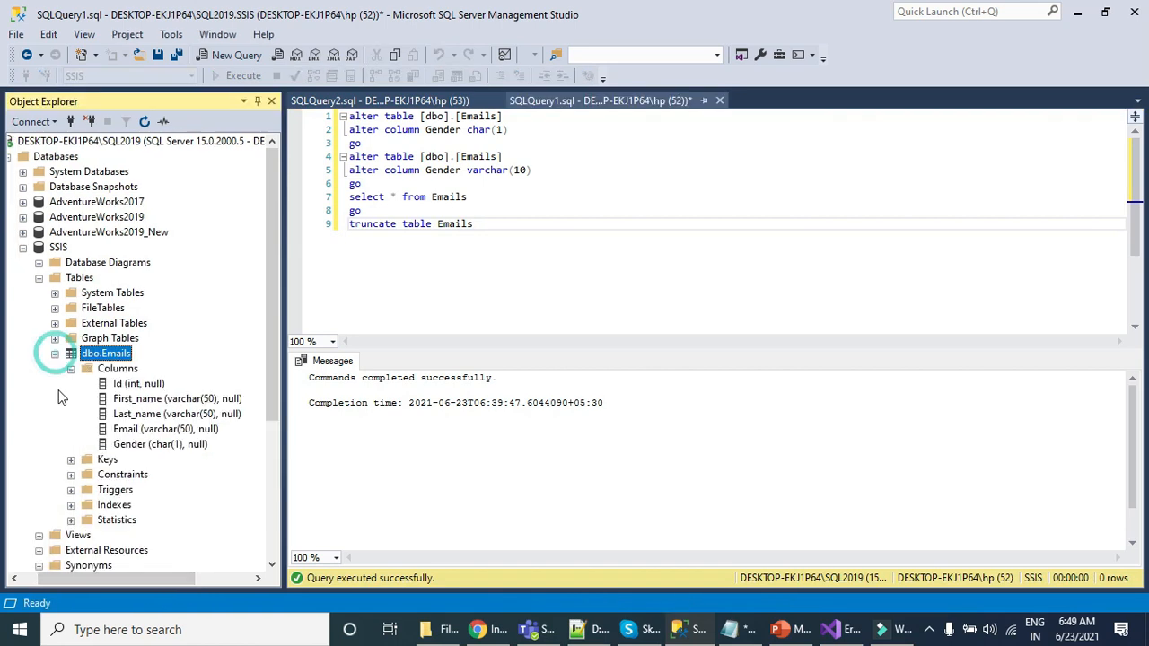
{"action": "left_click", "coordinate": [134, 385]}
{"action": "left_click", "coordinate": [154, 446]}
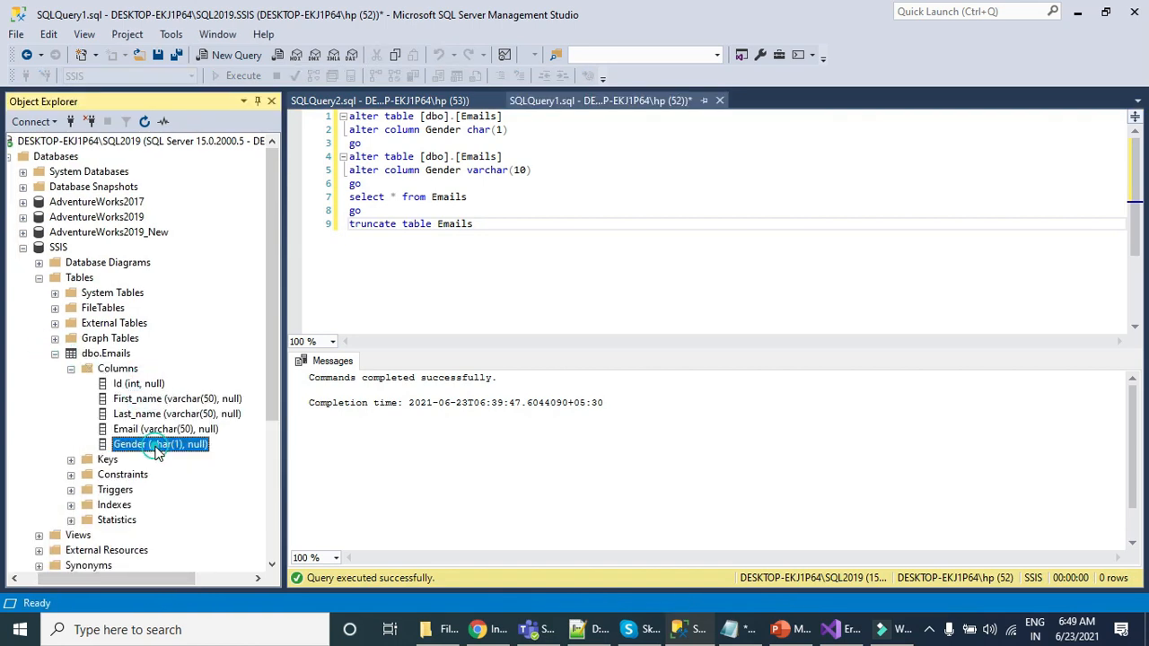
Step: Execute the truncate statement on the Emails table and query all of its rows as a check
{"action": "left_click_drag", "start_coordinate": [513, 224], "coordinate": [348, 225]}
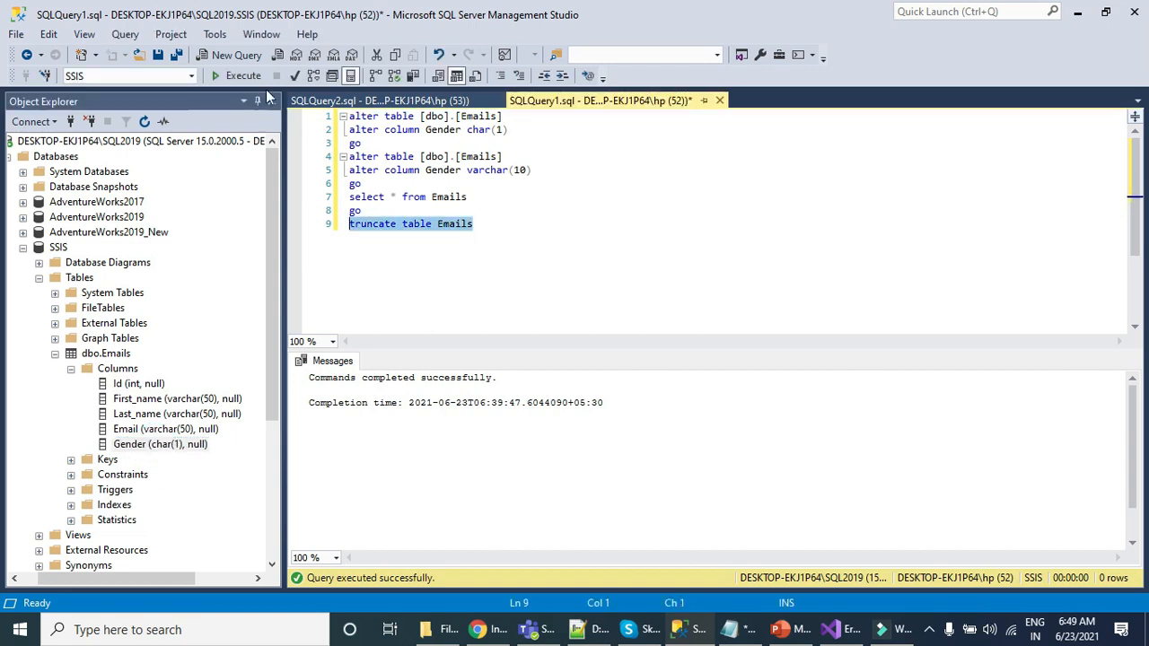
{"action": "left_click", "coordinate": [236, 76]}
{"action": "left_click_drag", "start_coordinate": [483, 195], "coordinate": [317, 183]}
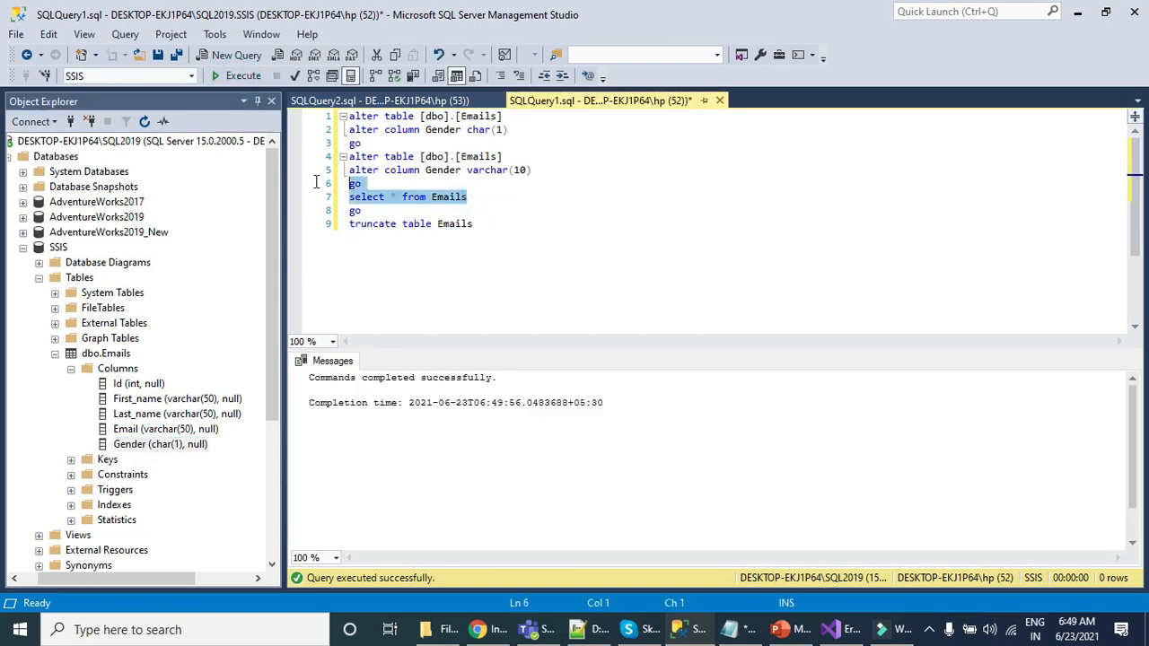
{"action": "left_click", "coordinate": [236, 75]}
{"action": "left_click", "coordinate": [637, 213]}
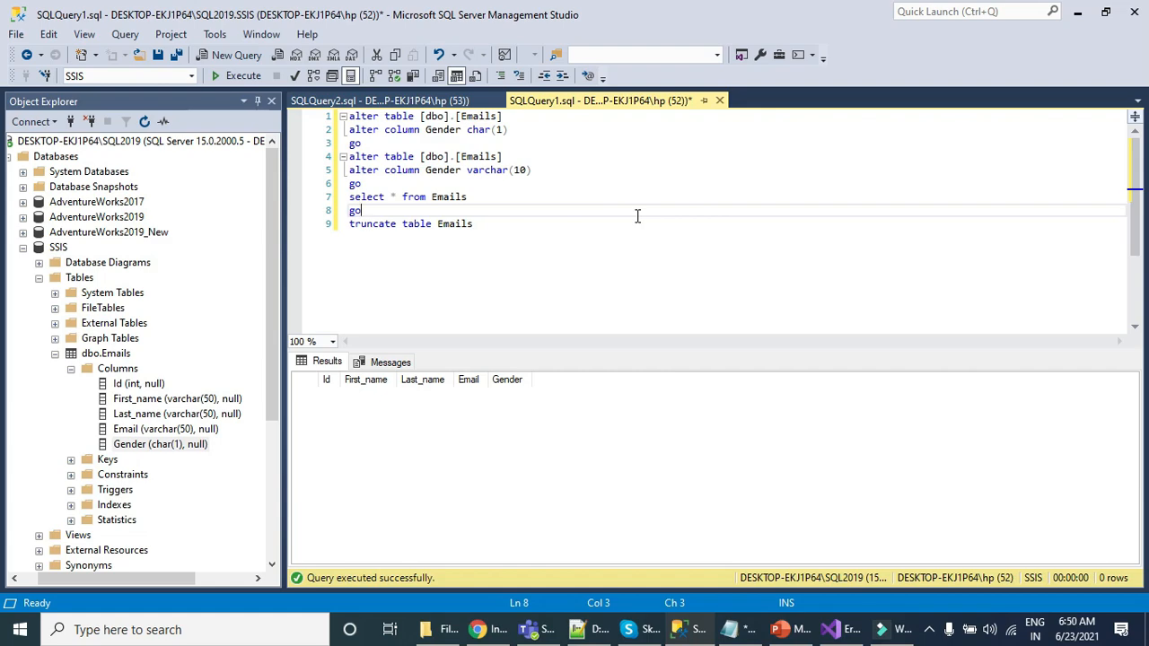
Step: Switch to Visual Studio, add a Data Flow Task to the package's control flow and open it
{"action": "left_click", "coordinate": [838, 629]}
{"action": "left_click", "coordinate": [834, 88]}
{"action": "left_click_drag", "start_coordinate": [96, 130], "coordinate": [417, 185]}
{"action": "double_click", "coordinate": [419, 185]}
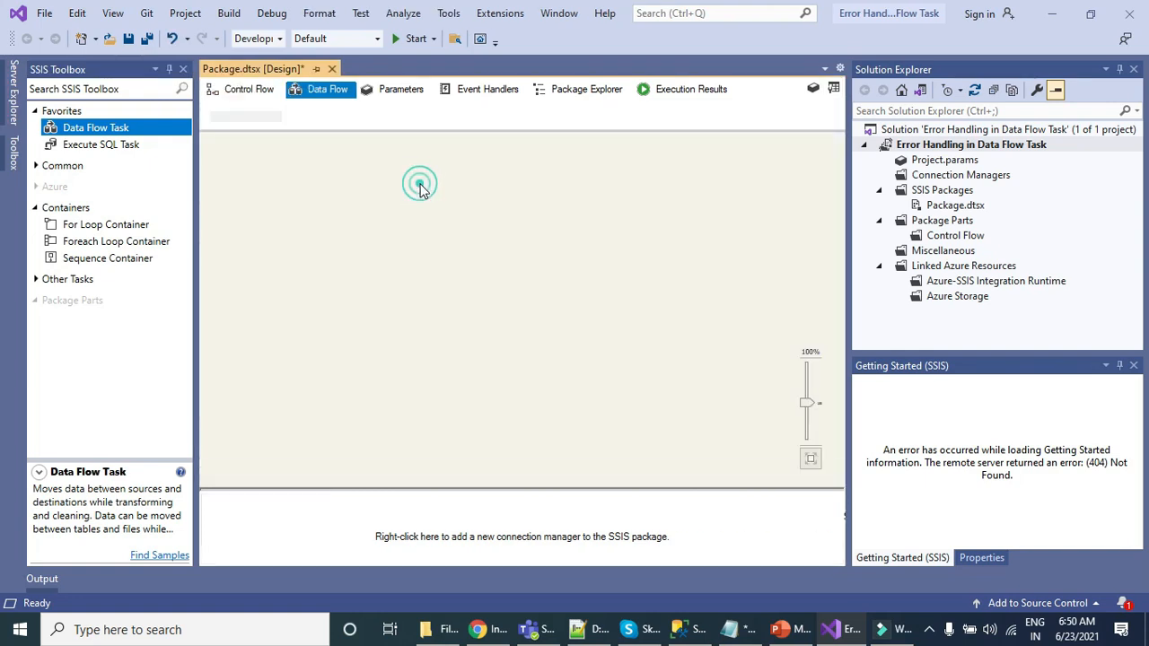
Step: Add a Flat File Source to the data flow and open its editor
{"action": "left_click_drag", "start_coordinate": [96, 295], "coordinate": [392, 193]}
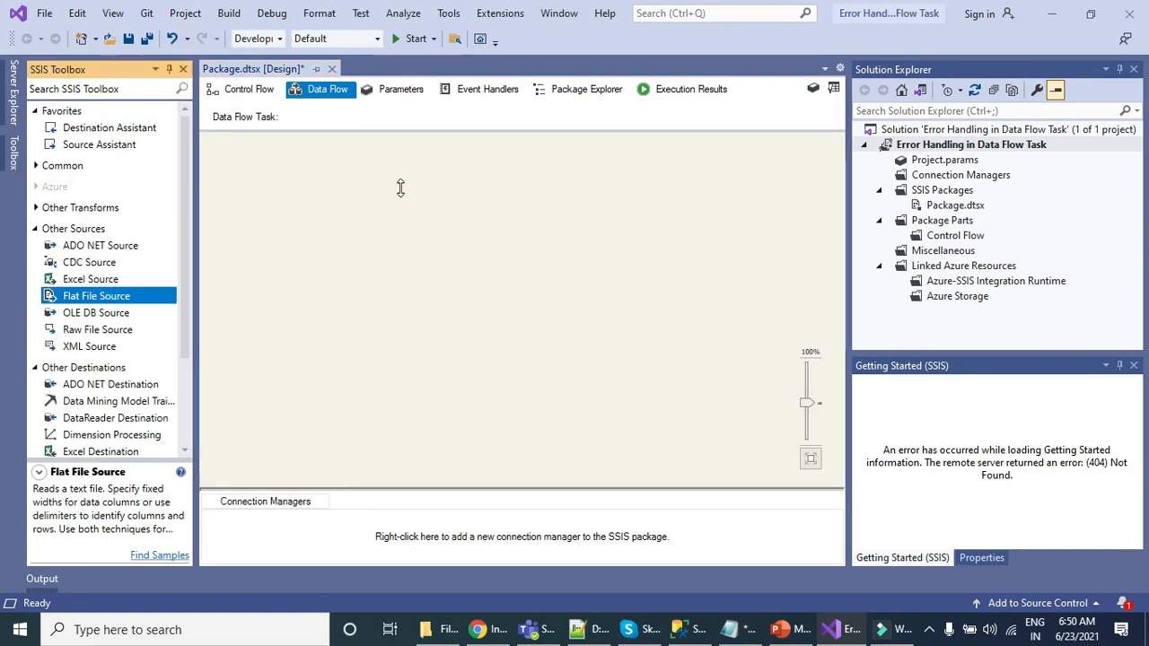
{"action": "right_click", "coordinate": [420, 208]}
{"action": "left_click", "coordinate": [440, 218]}
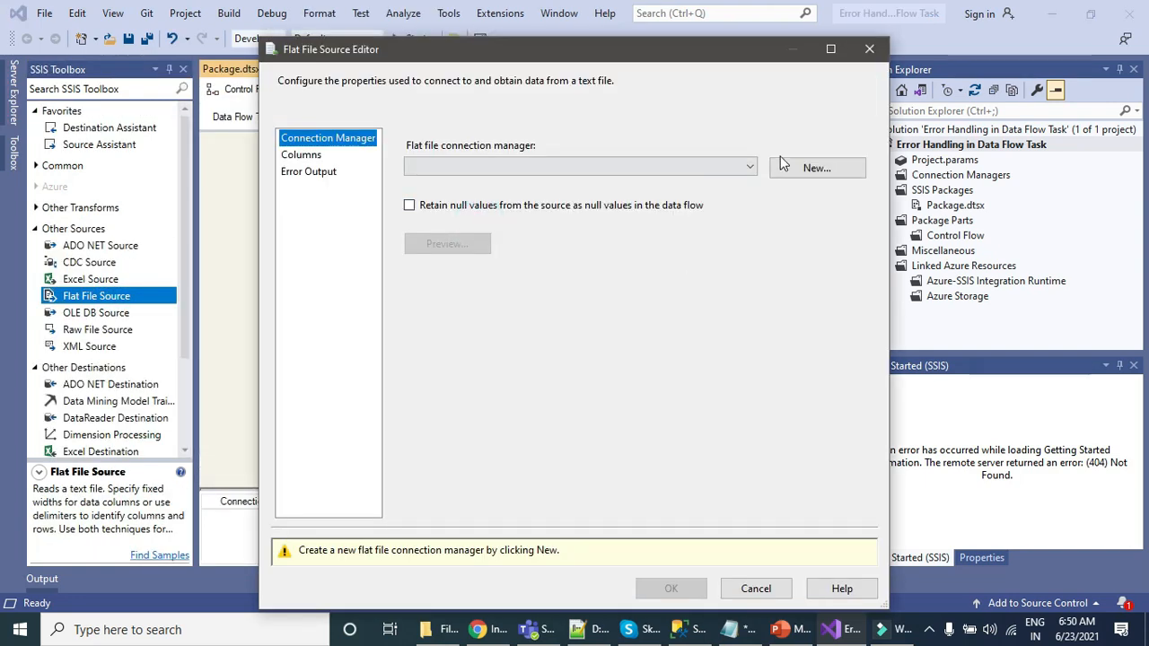
Step: Create a new flat file connection manager that reads Emails.csv from D:\Files, filtering for CSV files
{"action": "left_click", "coordinate": [813, 169]}
{"action": "left_click", "coordinate": [797, 228]}
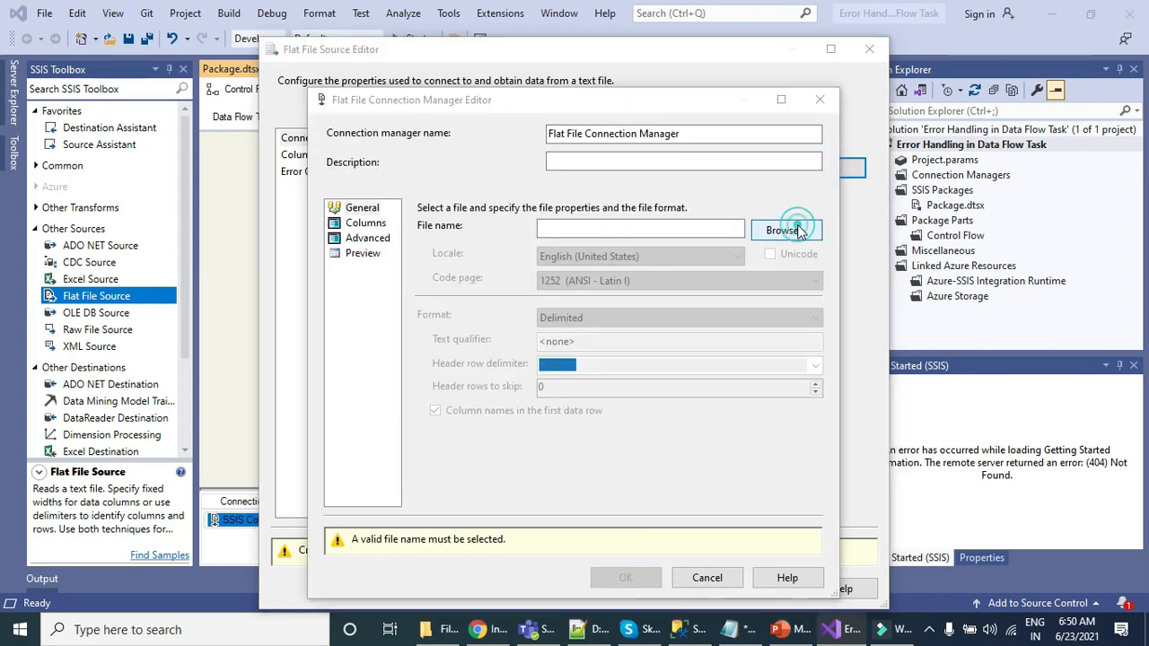
{"action": "left_click", "coordinate": [729, 463]}
{"action": "left_click", "coordinate": [728, 493]}
{"action": "left_click", "coordinate": [503, 235]}
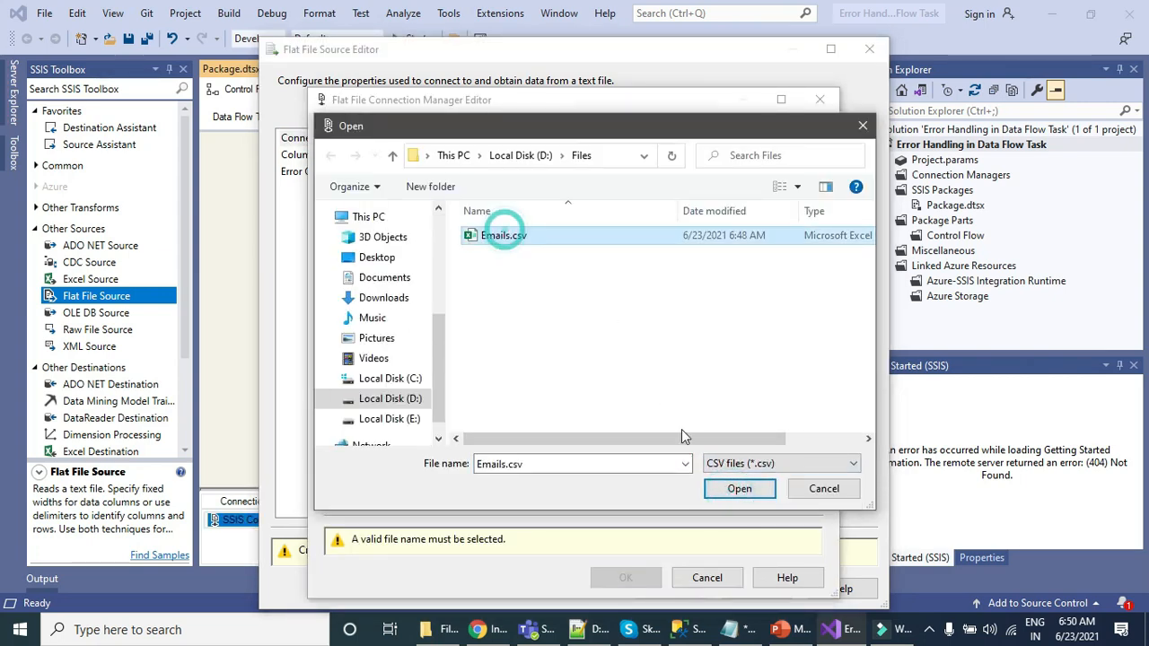
{"action": "left_click", "coordinate": [739, 489]}
Step: Preview the file data and set the id column's data type to four-byte signed integer [DT_I4]
{"action": "left_click", "coordinate": [361, 252]}
{"action": "mouse_move", "coordinate": [627, 469]}
{"action": "left_mouse_down"}
{"action": "mouse_move", "coordinate": [725, 467]}
{"action": "mouse_move", "coordinate": [628, 468]}
{"action": "left_mouse_up"}
{"action": "left_click", "coordinate": [369, 240]}
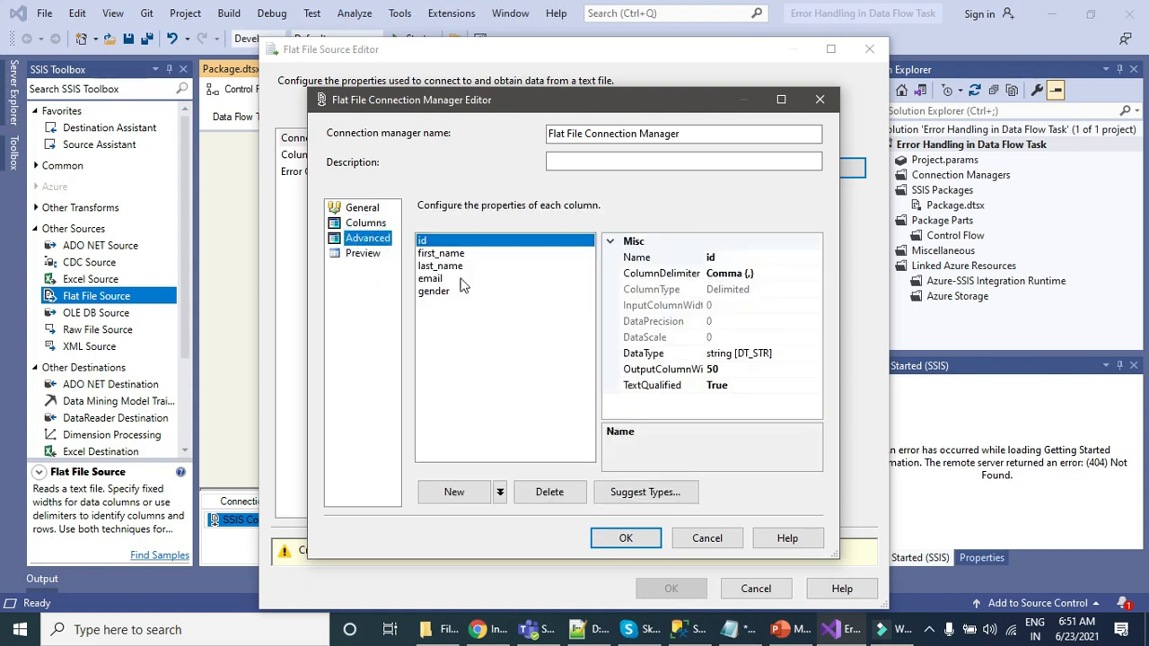
{"action": "left_click", "coordinate": [809, 355]}
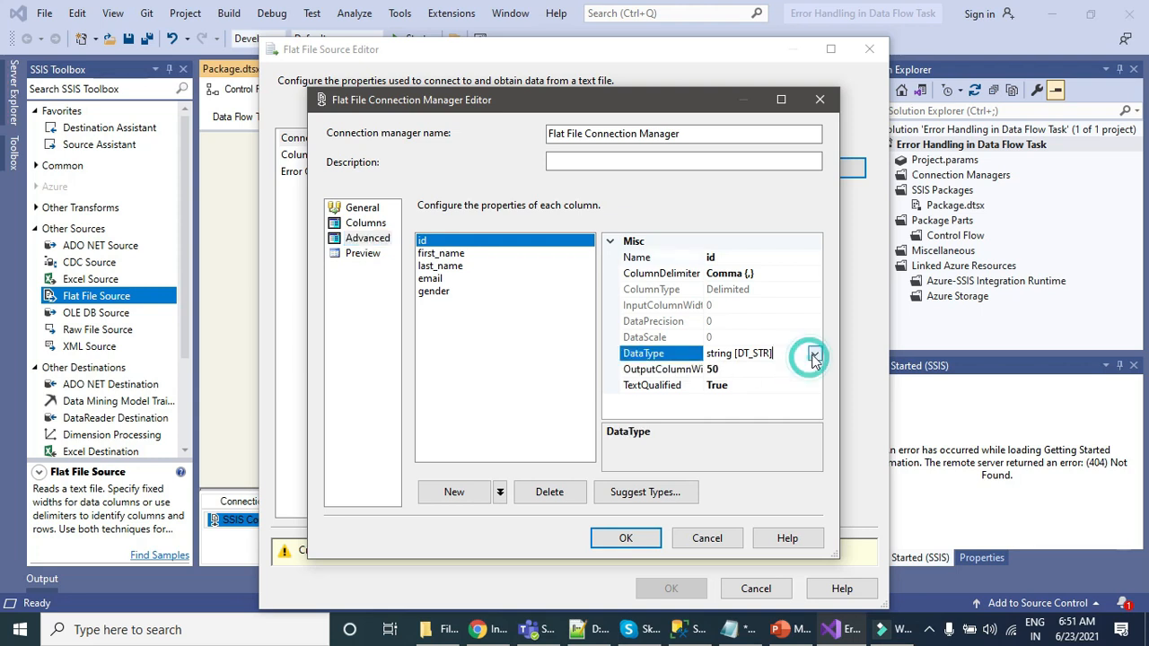
{"action": "left_click", "coordinate": [814, 355]}
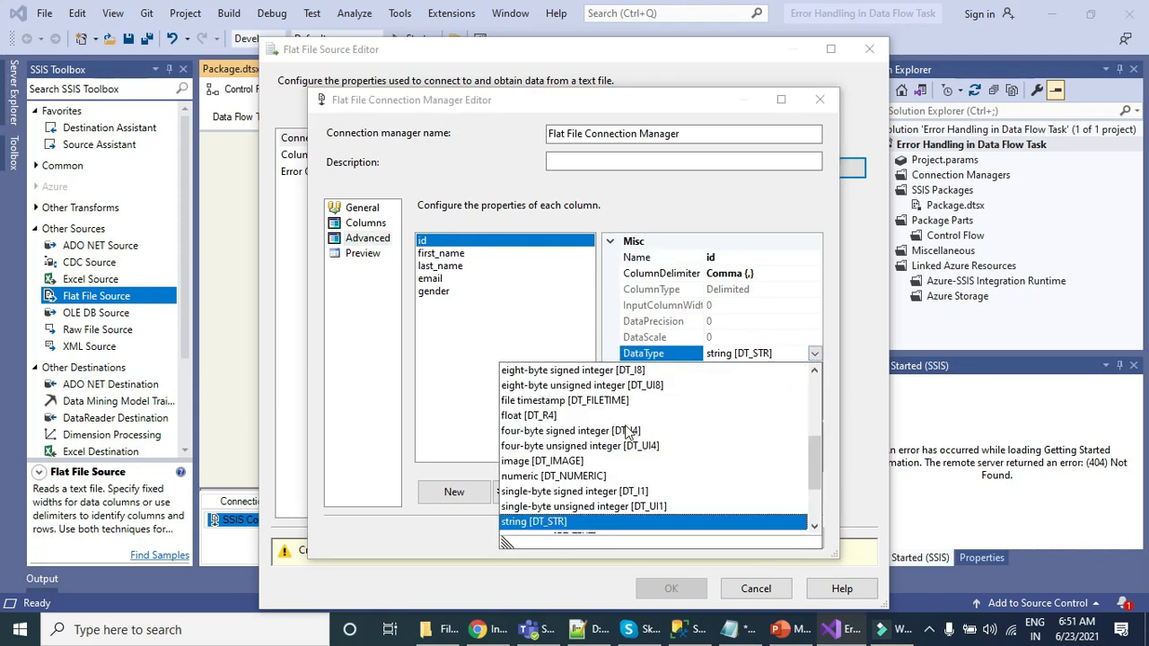
{"action": "left_click", "coordinate": [537, 435]}
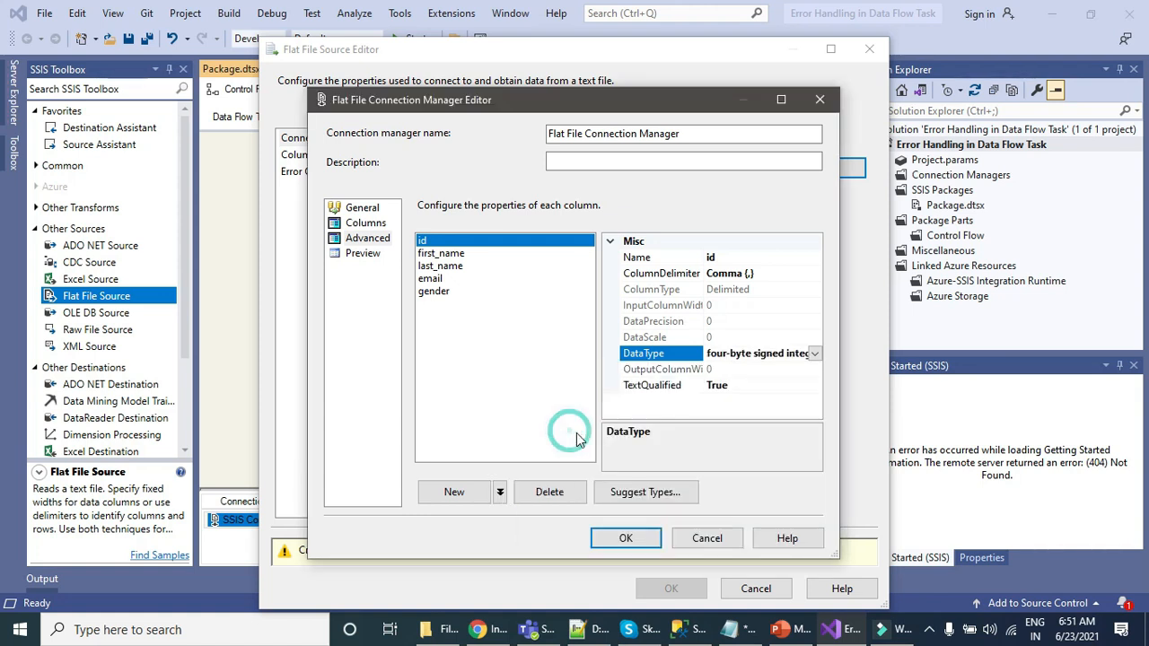
Step: Set the gender column's output column width to 1 and accept the flat file connection and source settings
{"action": "left_click", "coordinate": [526, 346]}
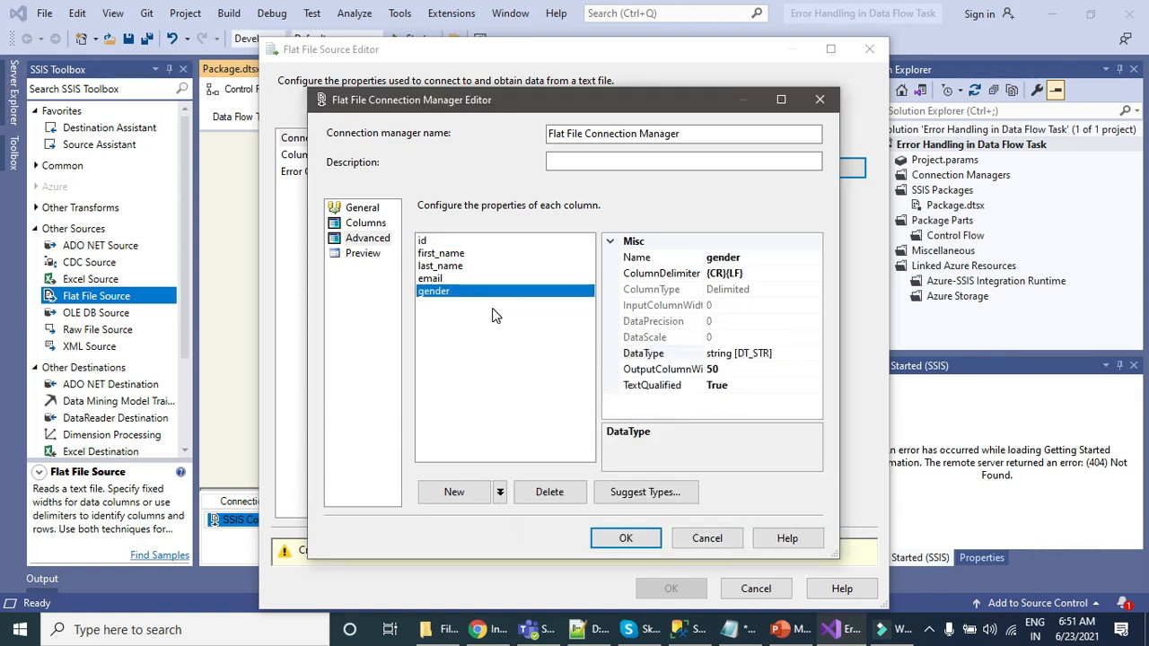
{"action": "left_click", "coordinate": [744, 381]}
{"action": "left_click", "coordinate": [740, 369]}
{"action": "key", "text": "BackSpace"}
{"action": "key", "text": "BackSpace"}
{"action": "type", "text": "1"}
{"action": "key", "text": "Return"}
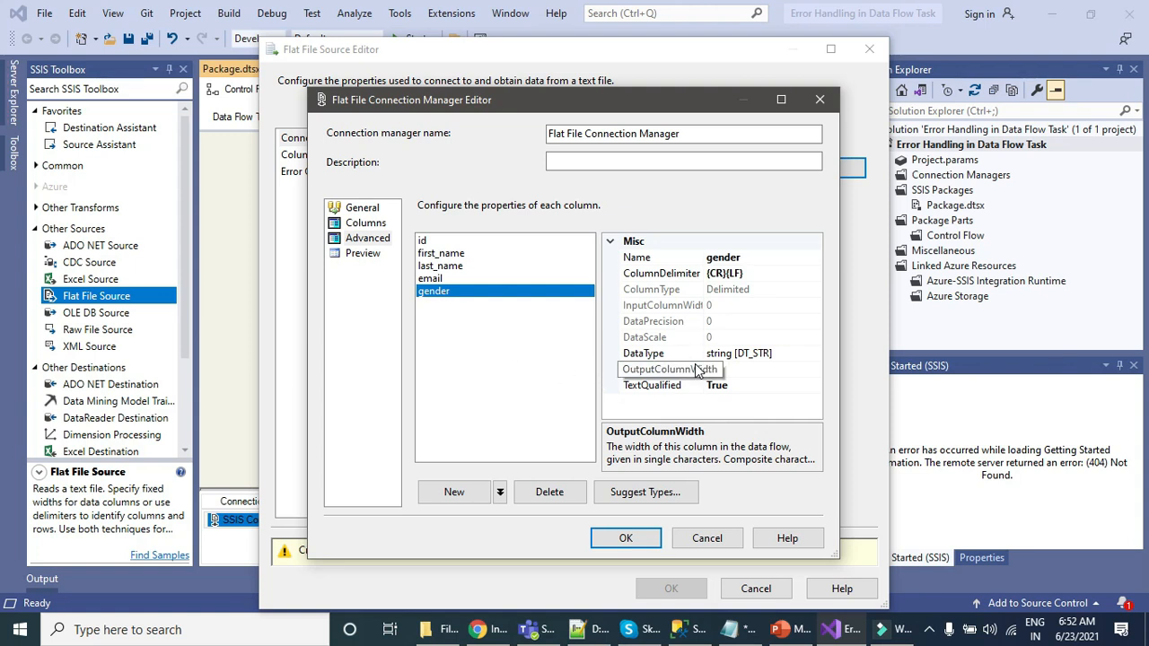
{"action": "left_click", "coordinate": [420, 240]}
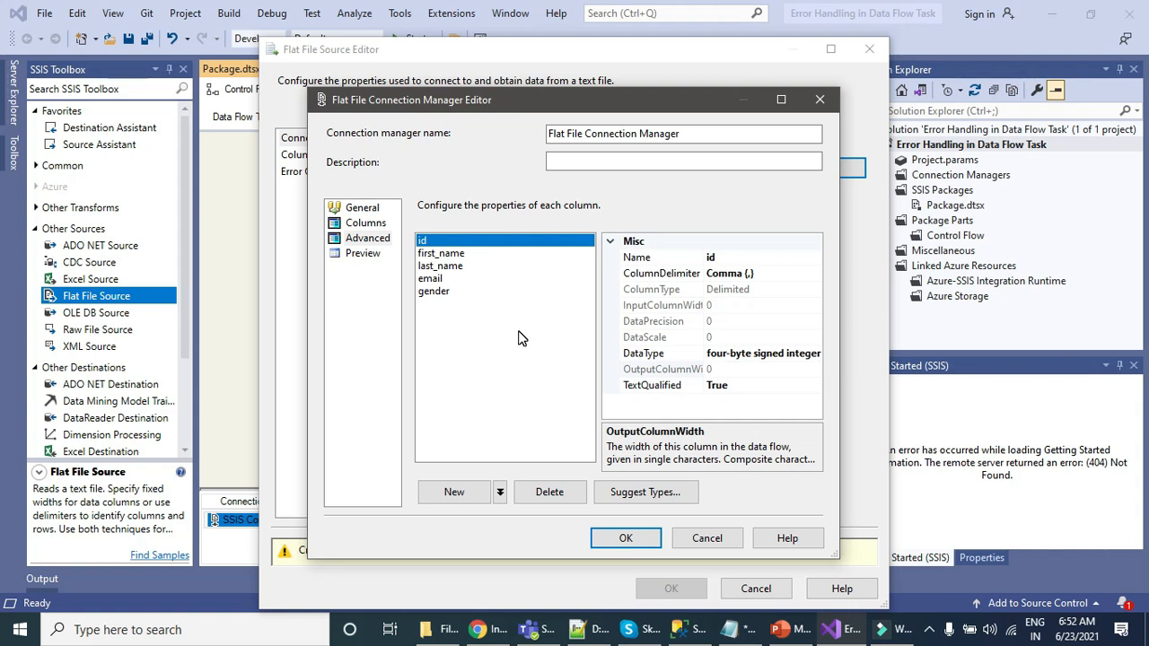
{"action": "left_click", "coordinate": [634, 541]}
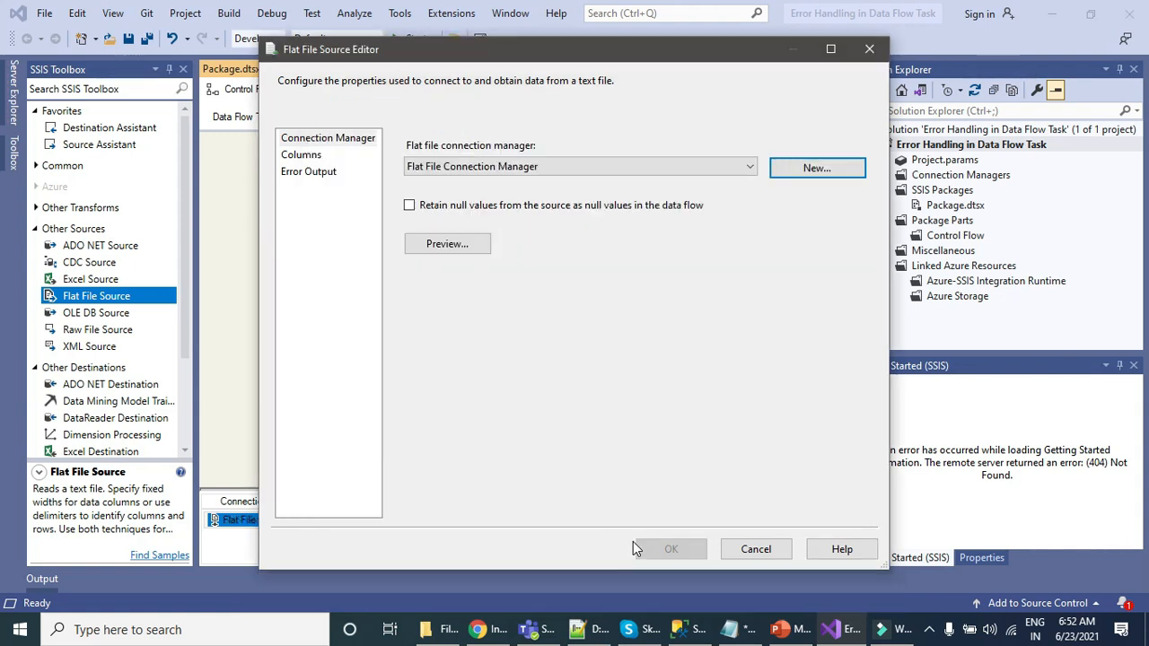
{"action": "left_click", "coordinate": [671, 548]}
Step: Add an OLE DB Destination below the Flat File Source and connect the source's output to it
{"action": "scroll", "coordinate": [93, 359], "scroll_direction": "down", "scroll_amount": 2}
{"action": "left_click_drag", "start_coordinate": [77, 366], "coordinate": [381, 333]}
{"action": "left_click", "coordinate": [458, 202]}
{"action": "left_click_drag", "start_coordinate": [460, 235], "coordinate": [436, 338]}
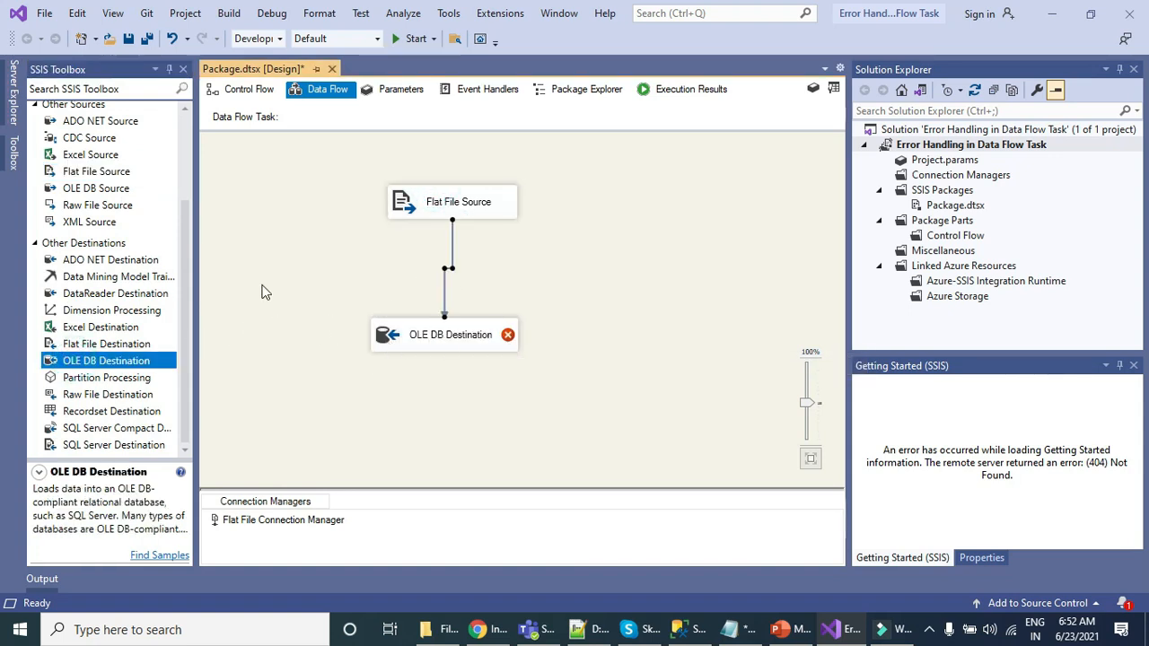
Step: Create an OLE DB connection manager for the destination from the existing SQL2019.SSIS data connection
{"action": "double_click", "coordinate": [377, 334]}
{"action": "left_click", "coordinate": [822, 220]}
{"action": "left_click", "coordinate": [453, 264]}
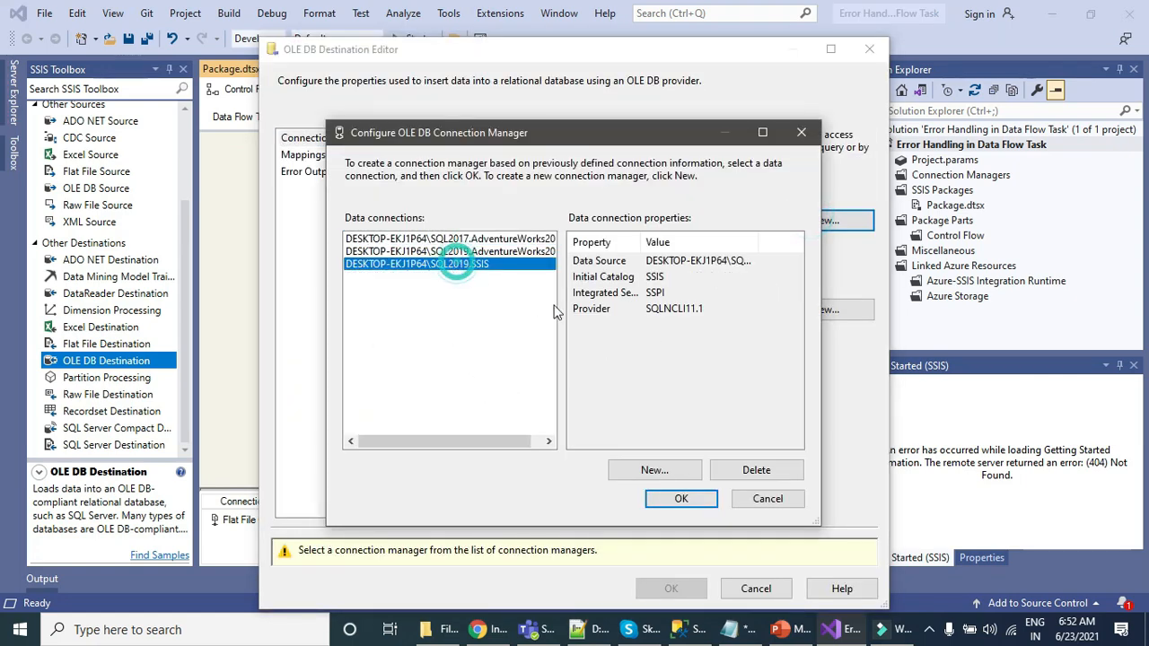
{"action": "left_click", "coordinate": [671, 499]}
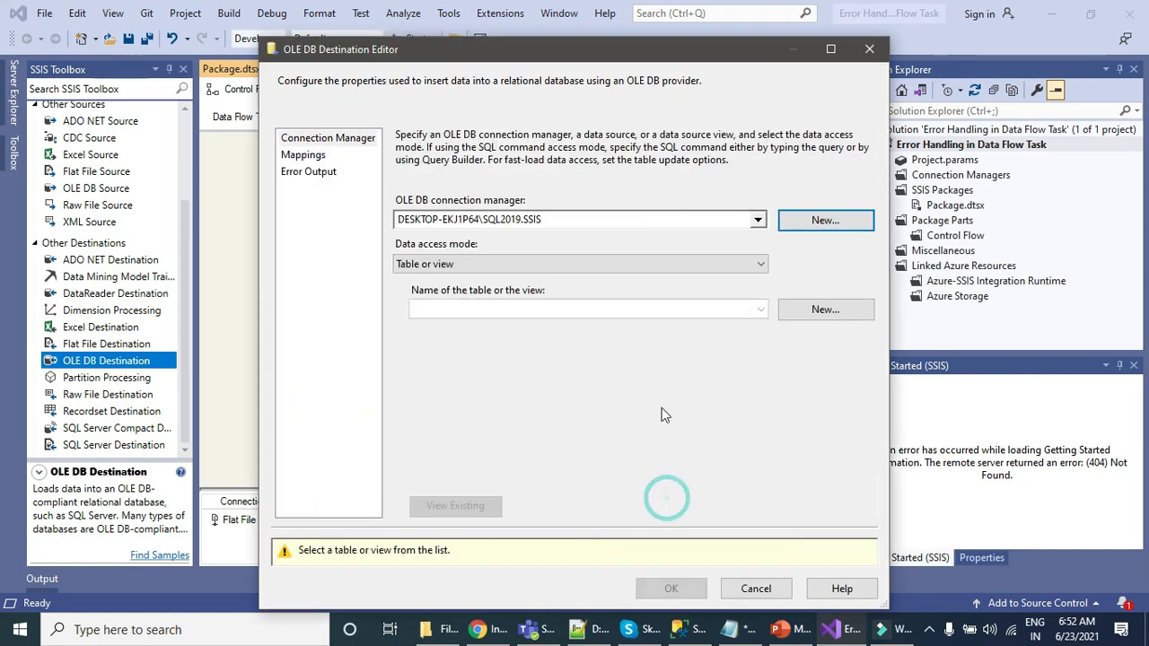
Step: Load the destination table [dbo].[Emails] with "Table or view - fast load" access and accept its column mappings
{"action": "left_click", "coordinate": [593, 263]}
{"action": "left_click", "coordinate": [460, 293]}
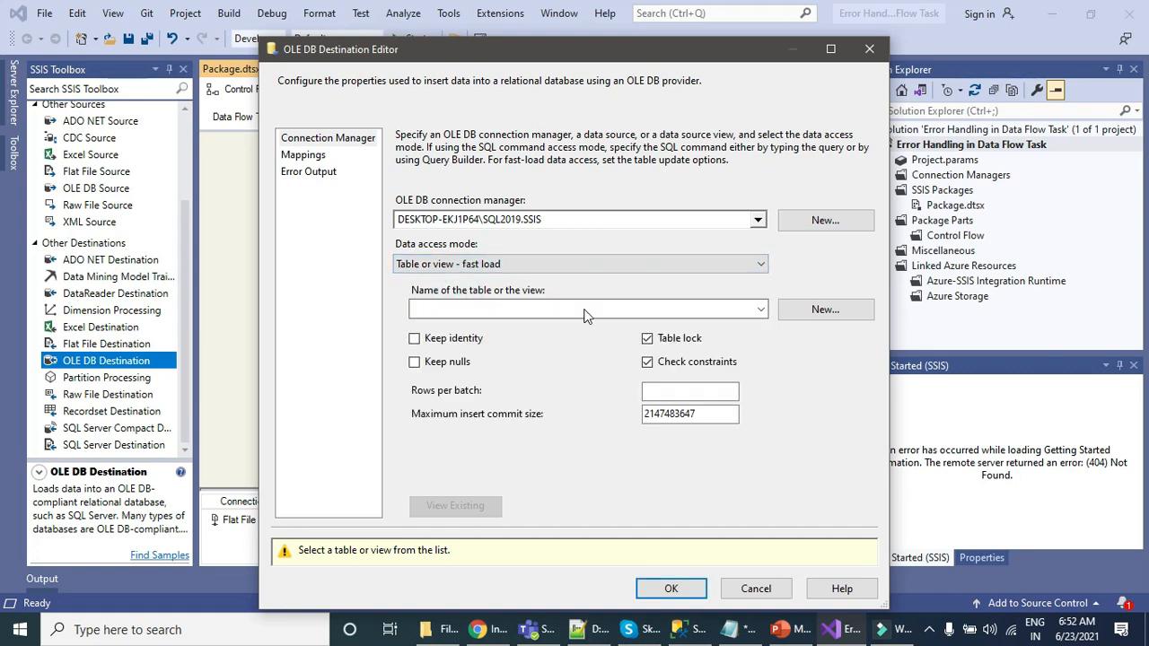
{"action": "left_click", "coordinate": [710, 311]}
{"action": "left_click", "coordinate": [485, 333]}
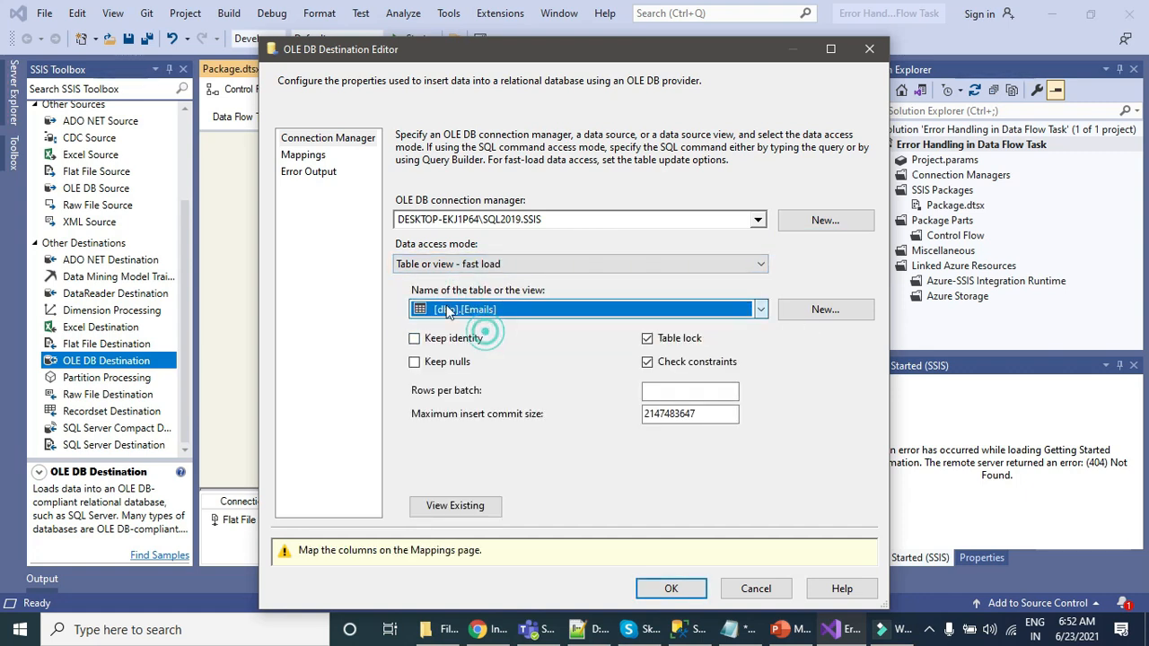
{"action": "left_click", "coordinate": [303, 156]}
{"action": "left_click", "coordinate": [671, 549]}
Step: Run the package to load the flat file rows into the Emails table
{"action": "left_click", "coordinate": [433, 38]}
{"action": "left_click", "coordinate": [421, 59]}
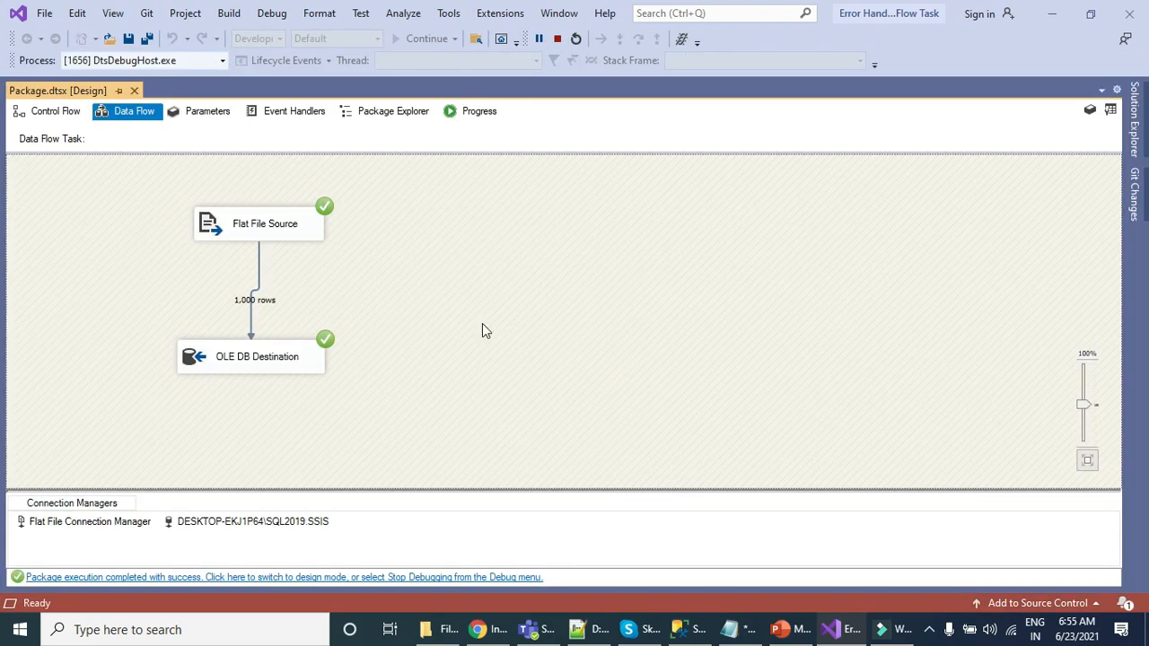
Step: Switch to SQL Server Management Studio and query all rows of the Emails table
{"action": "left_click", "coordinate": [690, 629]}
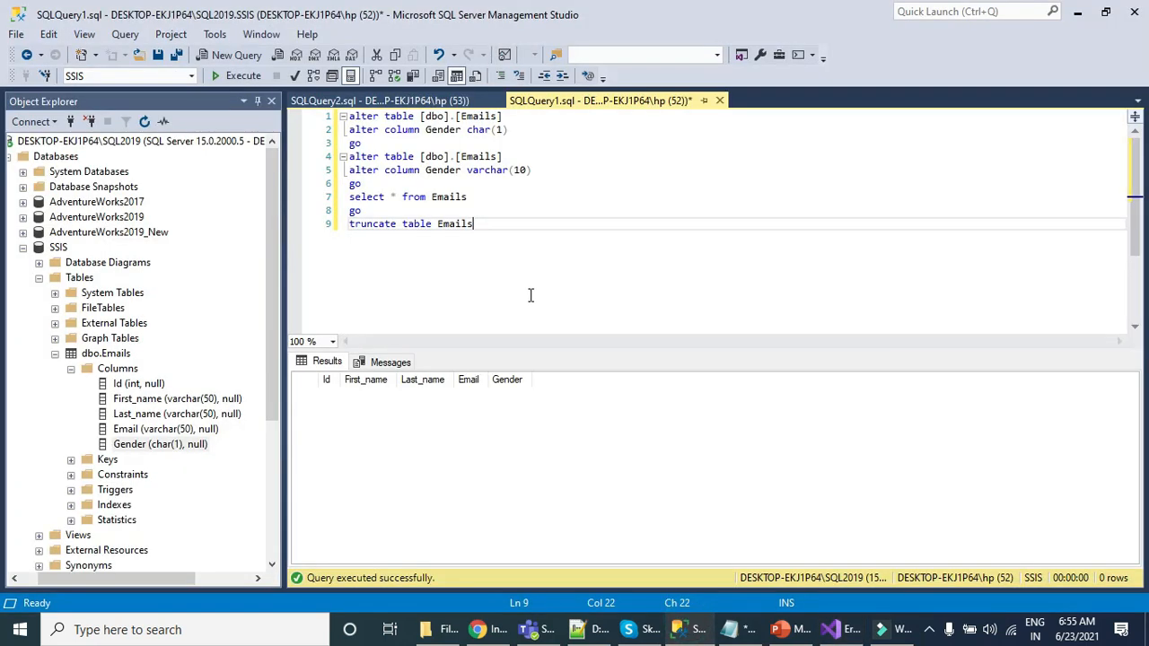
{"action": "left_click_drag", "start_coordinate": [487, 196], "coordinate": [301, 184]}
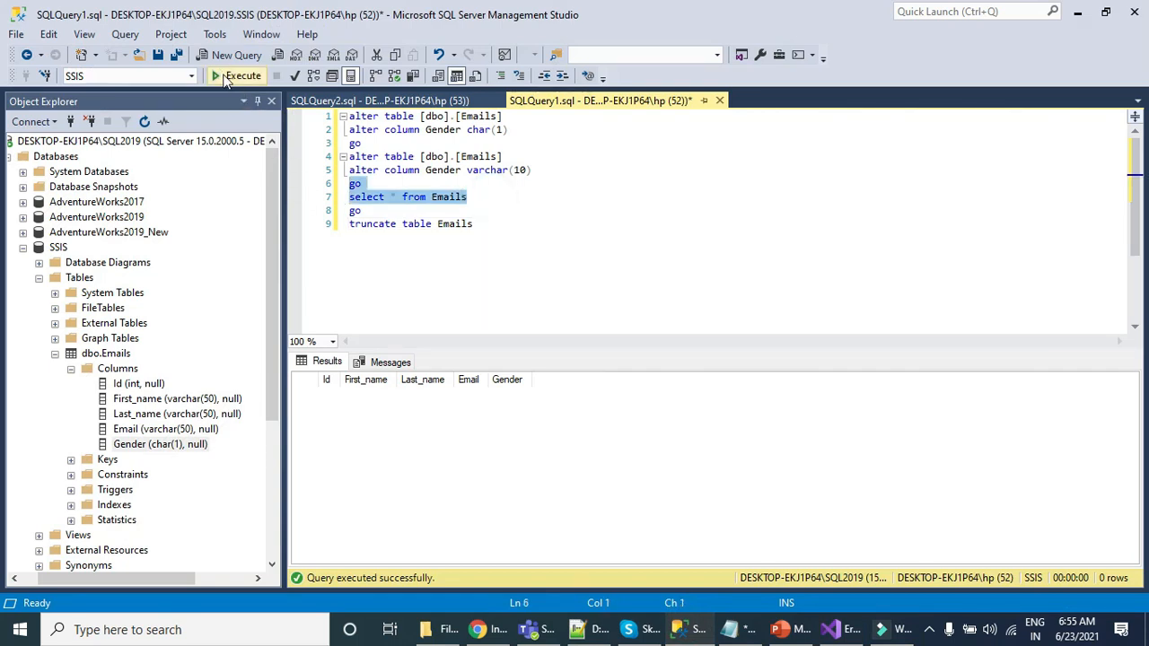
{"action": "left_click", "coordinate": [238, 75]}
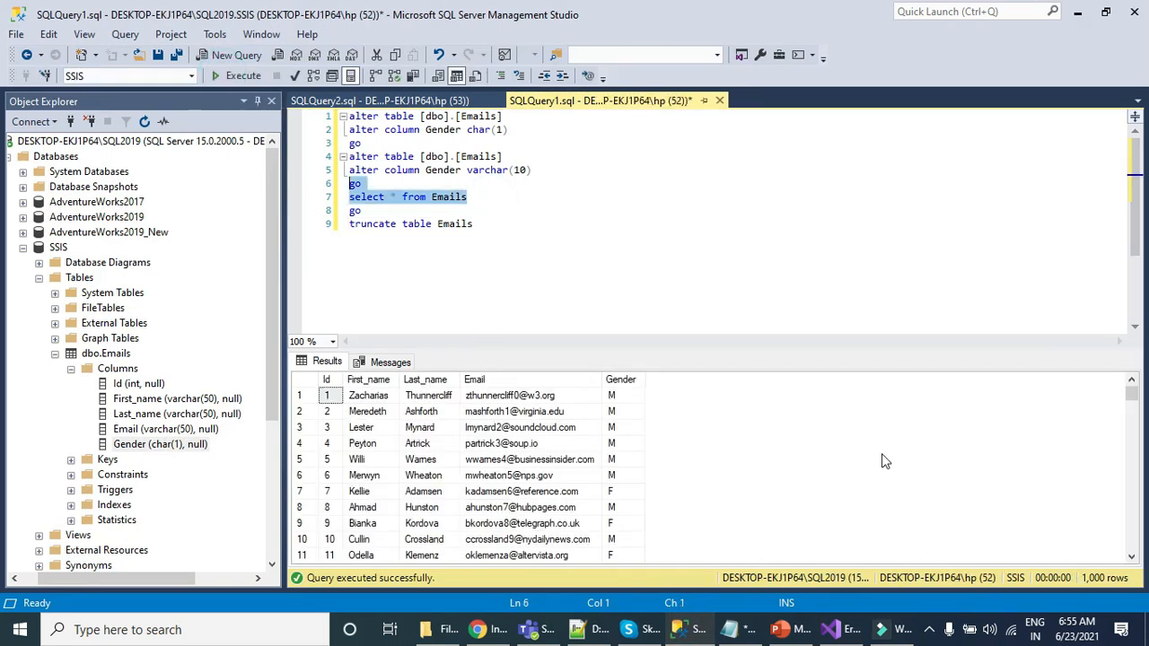
Step: Execute the truncate statement to empty the Emails table of the loaded rows
{"action": "left_click", "coordinate": [498, 260]}
{"action": "triple_click", "coordinate": [517, 223]}
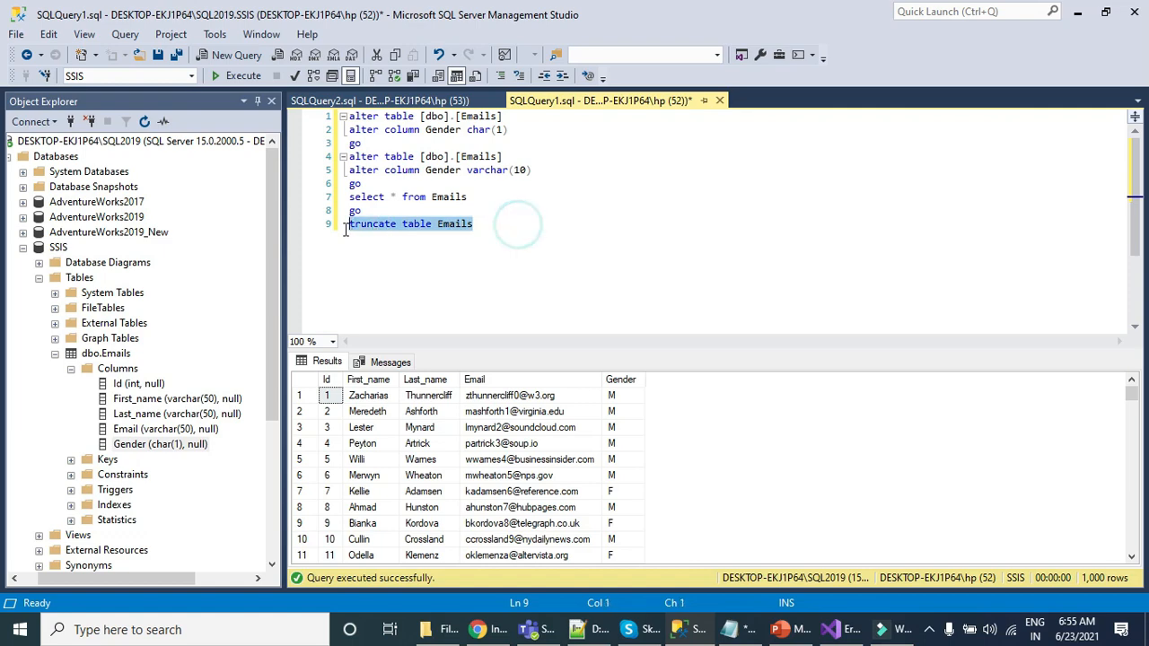
{"action": "left_click", "coordinate": [246, 77]}
{"action": "left_click", "coordinate": [553, 254]}
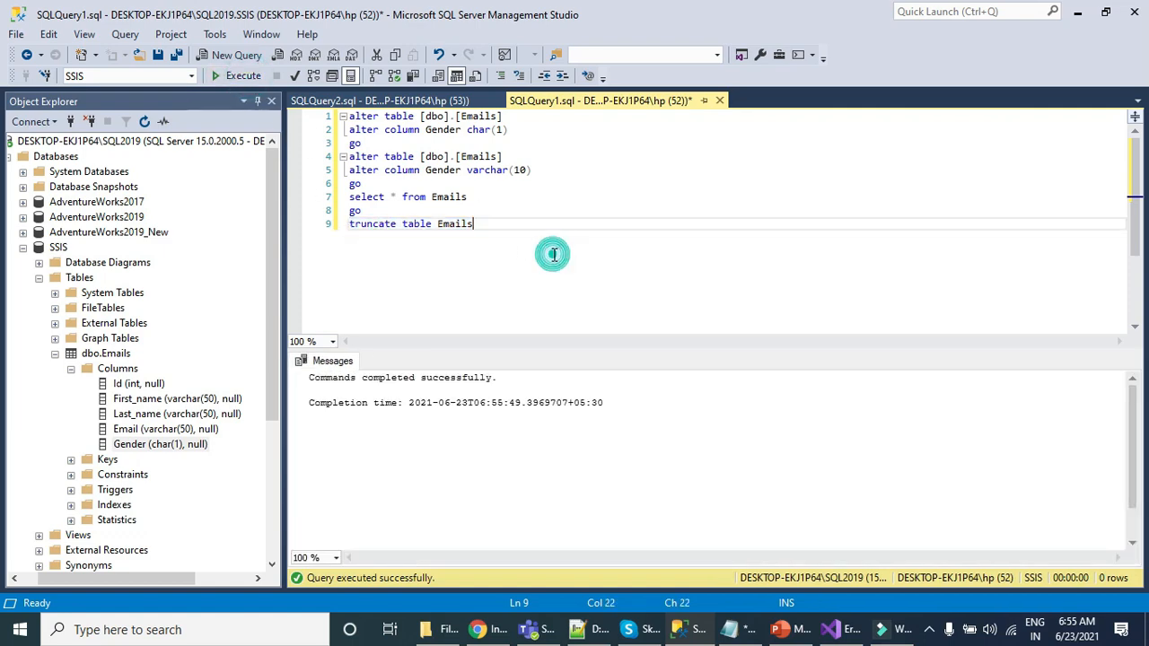
Step: Switch to Notepad++ and change the gender value of the first record in Emails.csv to Male
{"action": "left_click", "coordinate": [590, 630]}
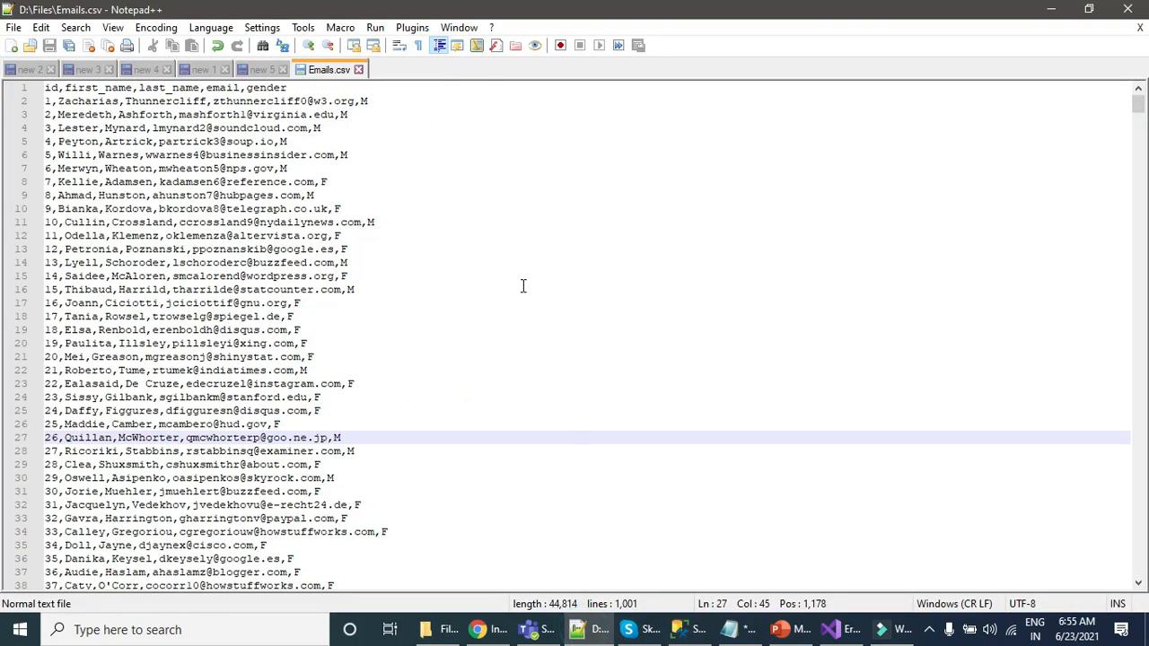
{"action": "left_click", "coordinate": [399, 103]}
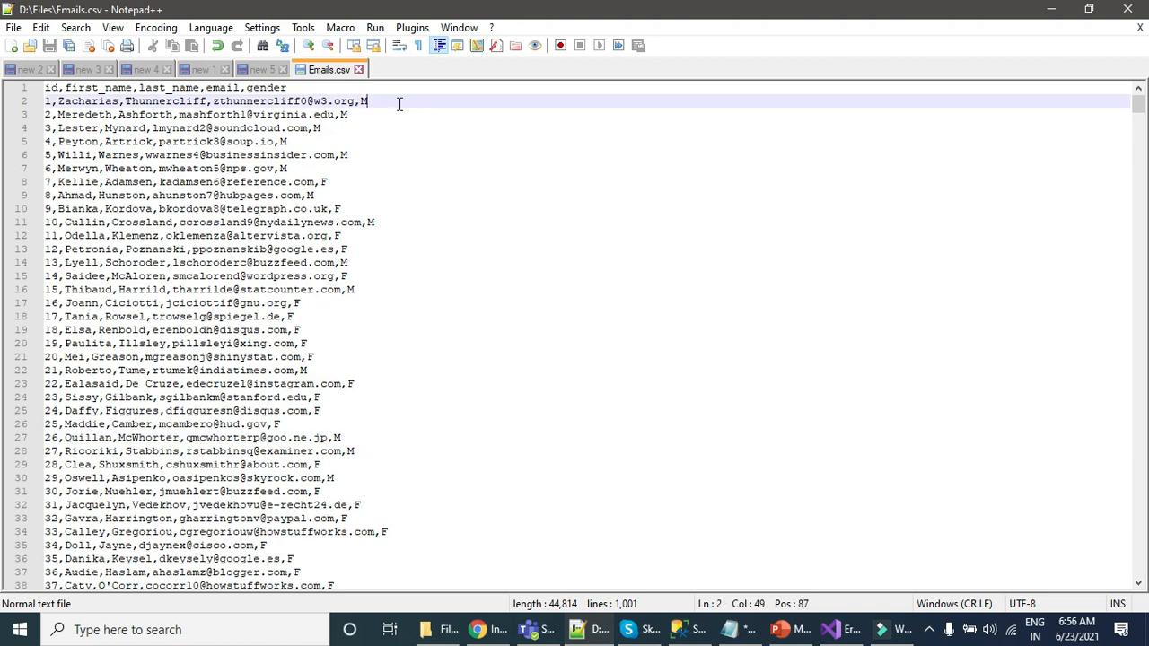
{"action": "type", "text": "ale"}
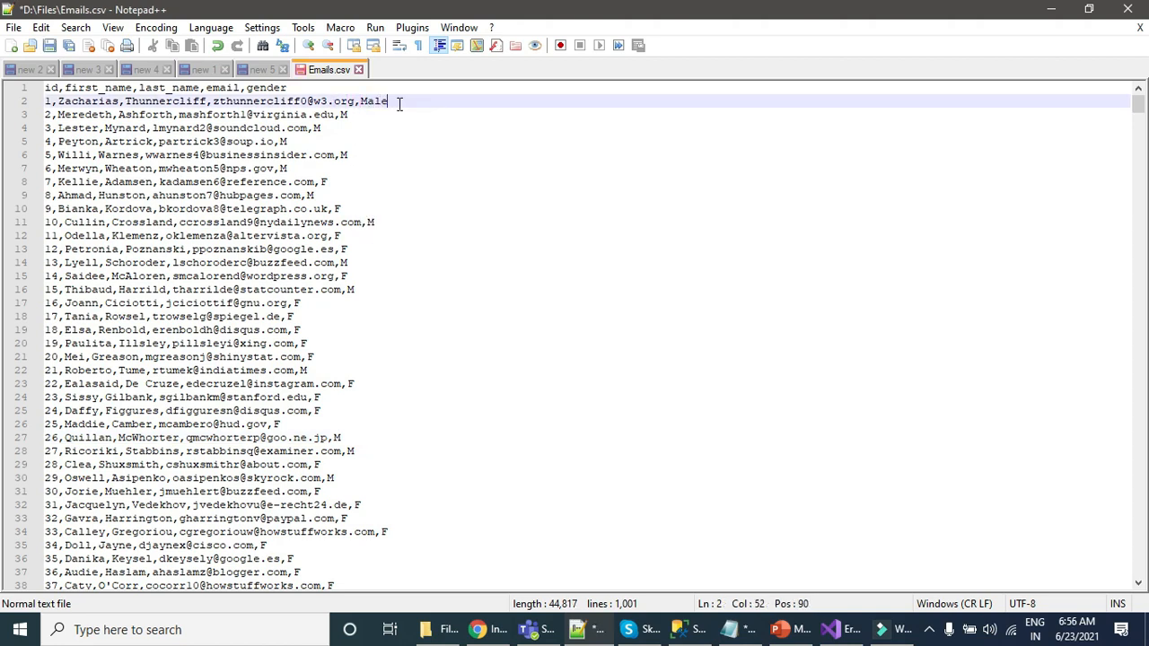
Step: Save Emails.csv with the changed gender value of the first record
{"action": "key", "text": "shift+Home"}
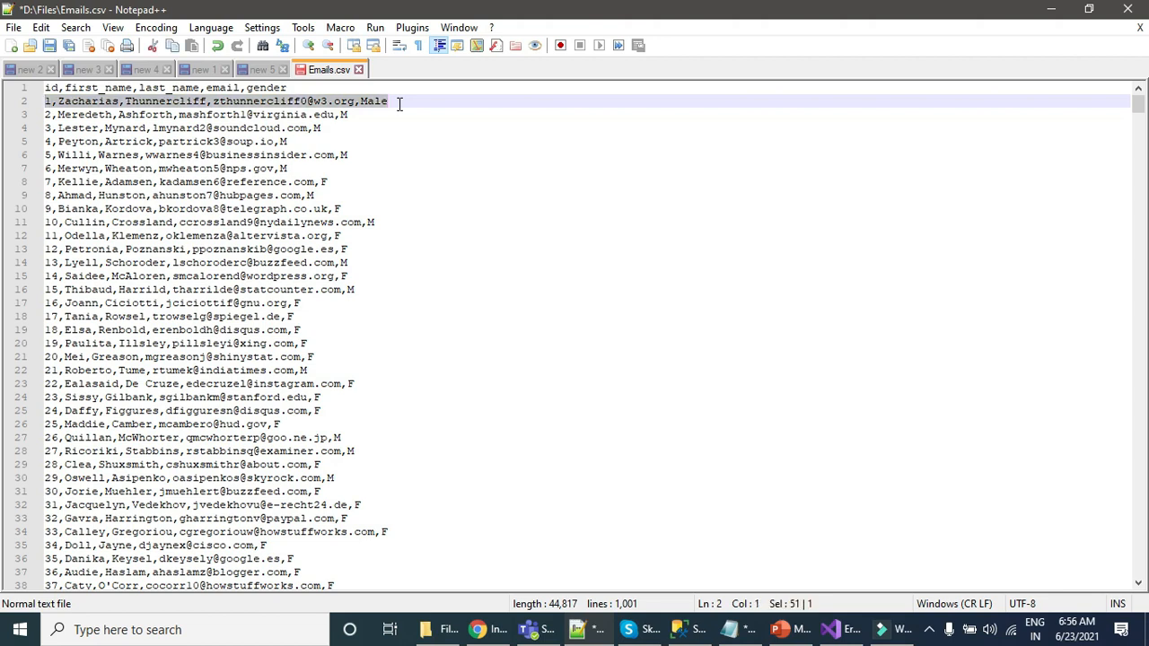
{"action": "left_click", "coordinate": [400, 104]}
{"action": "key", "text": "ctrl+s"}
{"action": "key", "text": "shift+Left"}
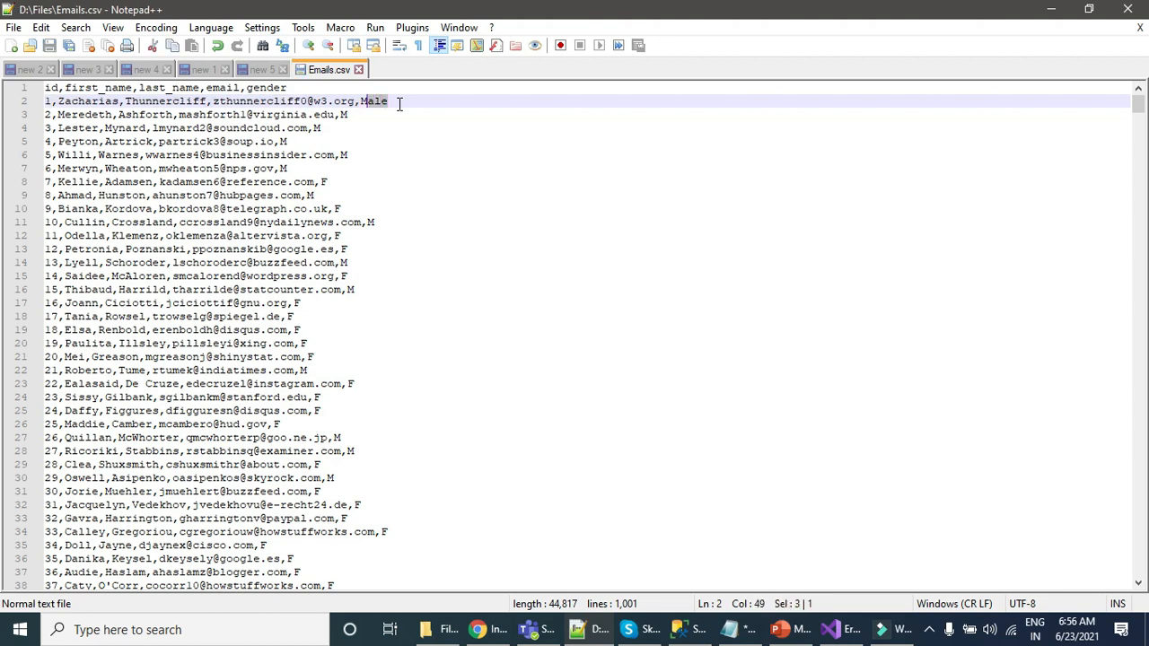
{"action": "key", "text": "shift+Left"}
{"action": "key", "text": "Down"}
{"action": "left_click_drag", "start_coordinate": [409, 102], "coordinate": [45, 102]}
{"action": "left_click", "coordinate": [410, 109]}
{"action": "left_click", "coordinate": [410, 97]}
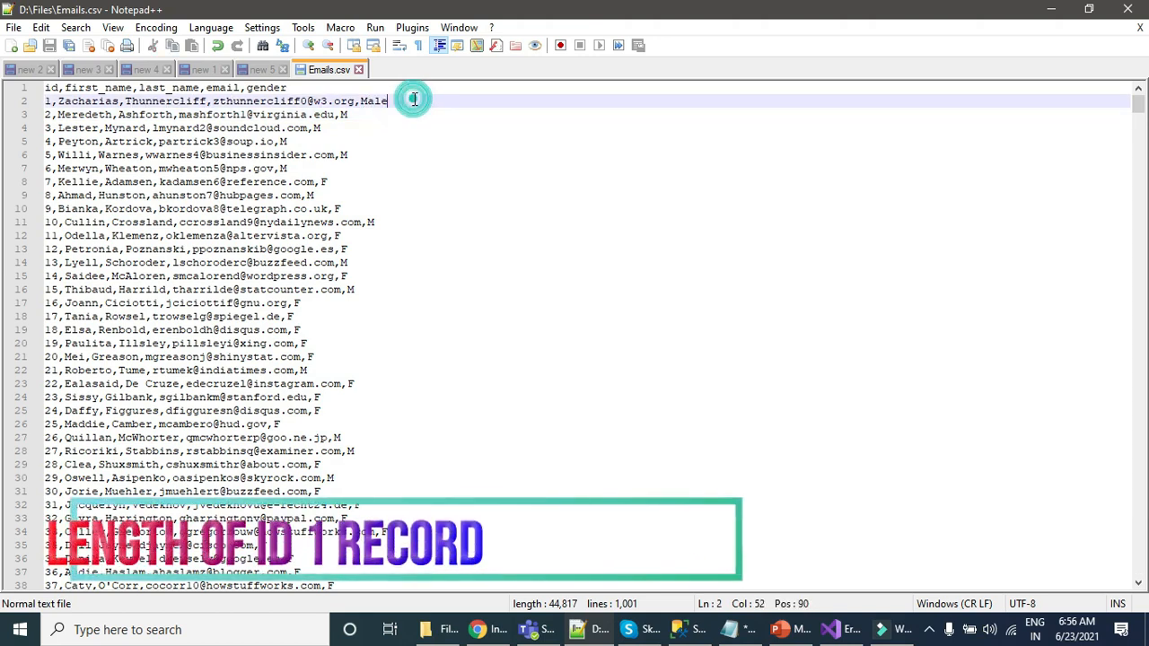
Step: Change the gender value of the record with id 7 to Female and save Emails.csv
{"action": "left_click", "coordinate": [346, 181]}
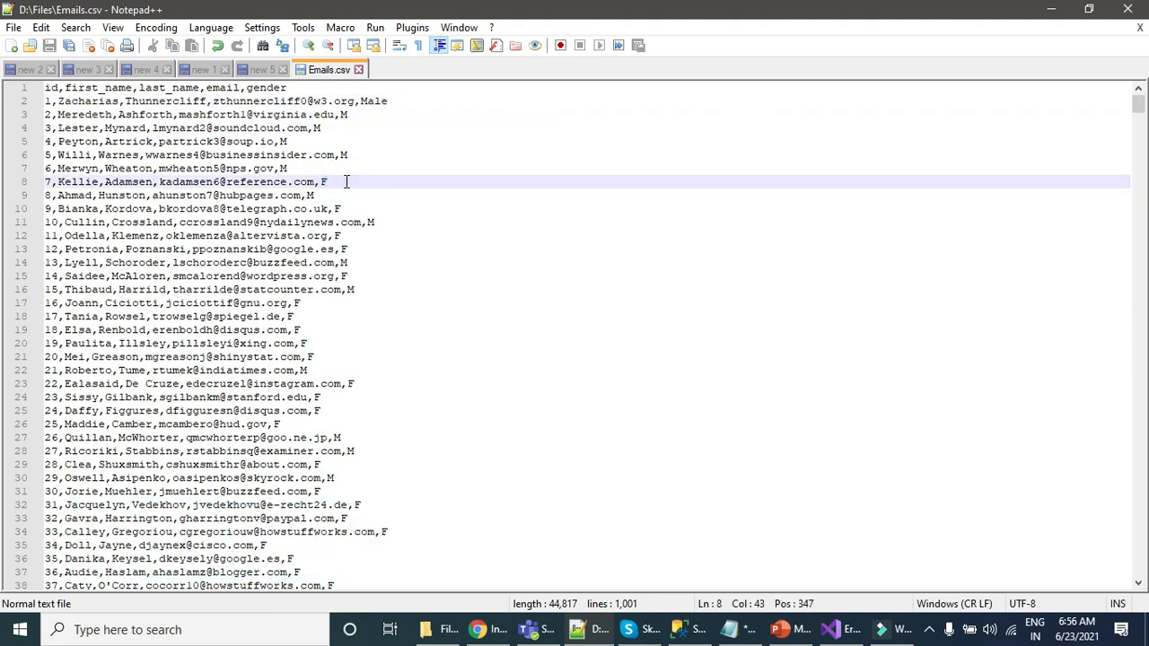
{"action": "type", "text": "emale"}
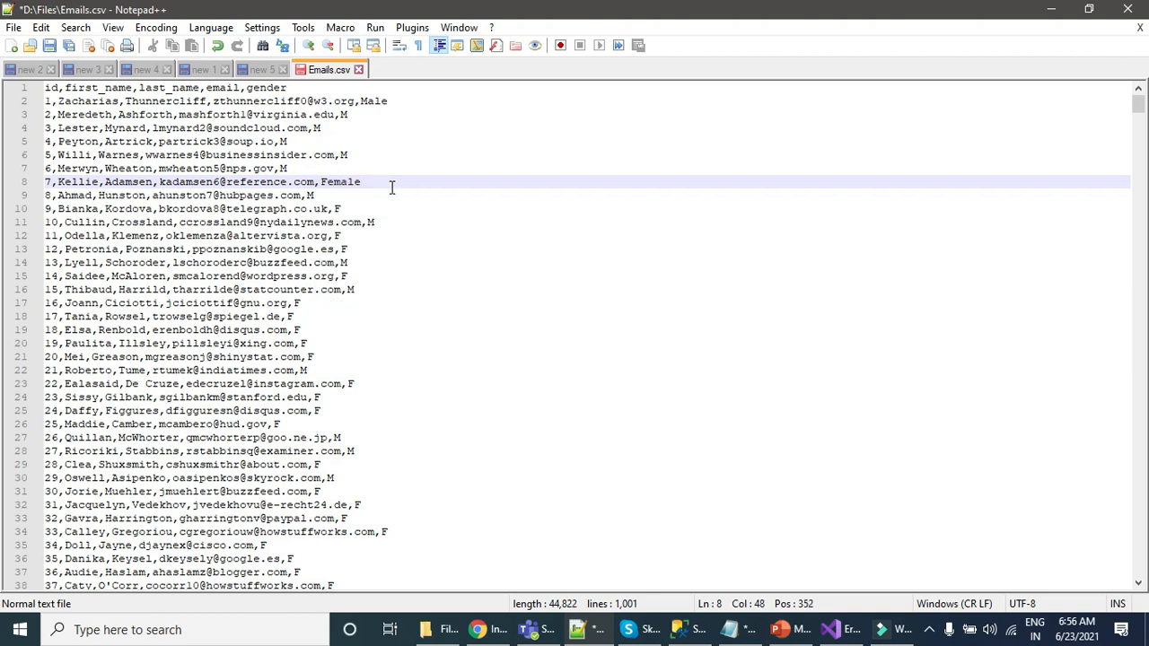
{"action": "key", "text": "ctrl+s"}
{"action": "left_click_drag", "start_coordinate": [48, 182], "coordinate": [361, 181]}
{"action": "left_click", "coordinate": [390, 100]}
{"action": "left_click_drag", "start_coordinate": [398, 99], "coordinate": [51, 101]}
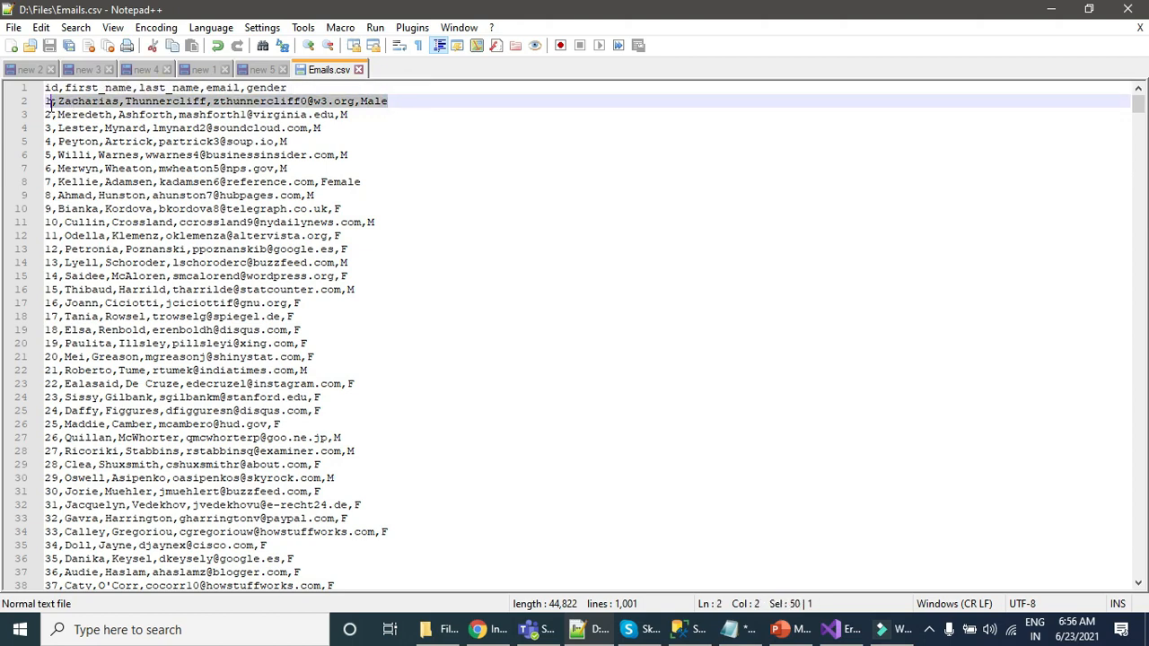
{"action": "left_click", "coordinate": [399, 101]}
{"action": "key", "text": "Down"}
{"action": "key", "text": "Down"}
{"action": "key", "text": "Down"}
{"action": "key", "text": "Down"}
{"action": "key", "text": "Down"}
{"action": "key", "text": "Down"}
{"action": "key", "text": "Down"}
{"action": "key", "text": "Down"}
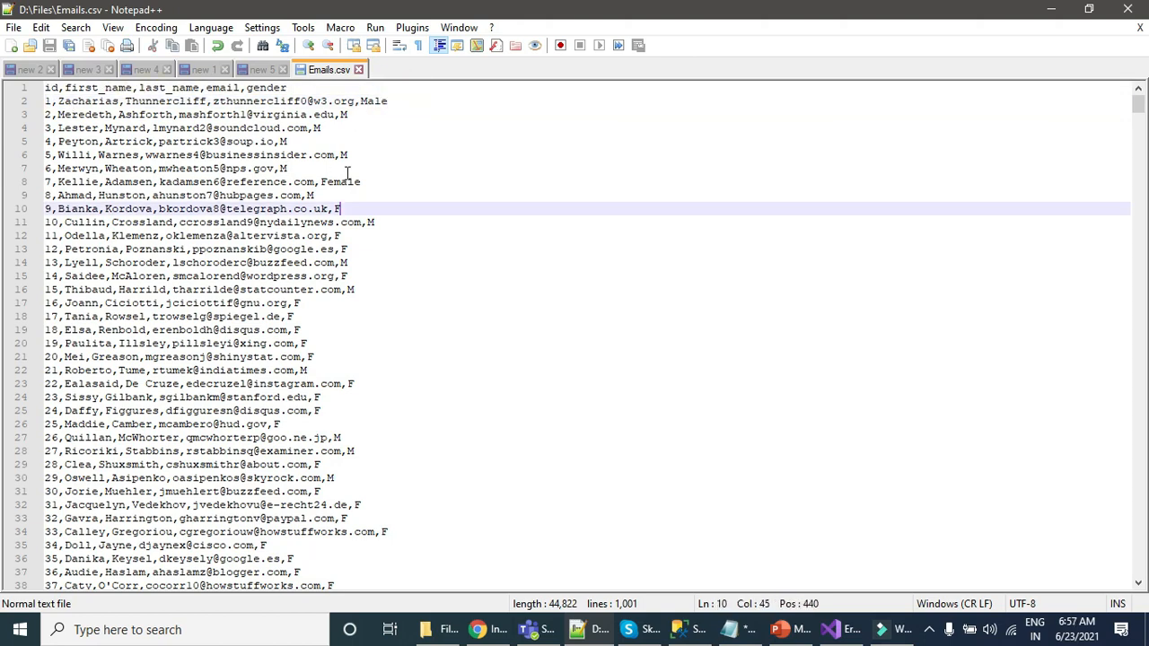
Step: Switch to Visual Studio and rerun the package against the modified Emails.csv file
{"action": "key", "text": "alt+Tab"}
{"action": "left_click", "coordinate": [579, 39]}
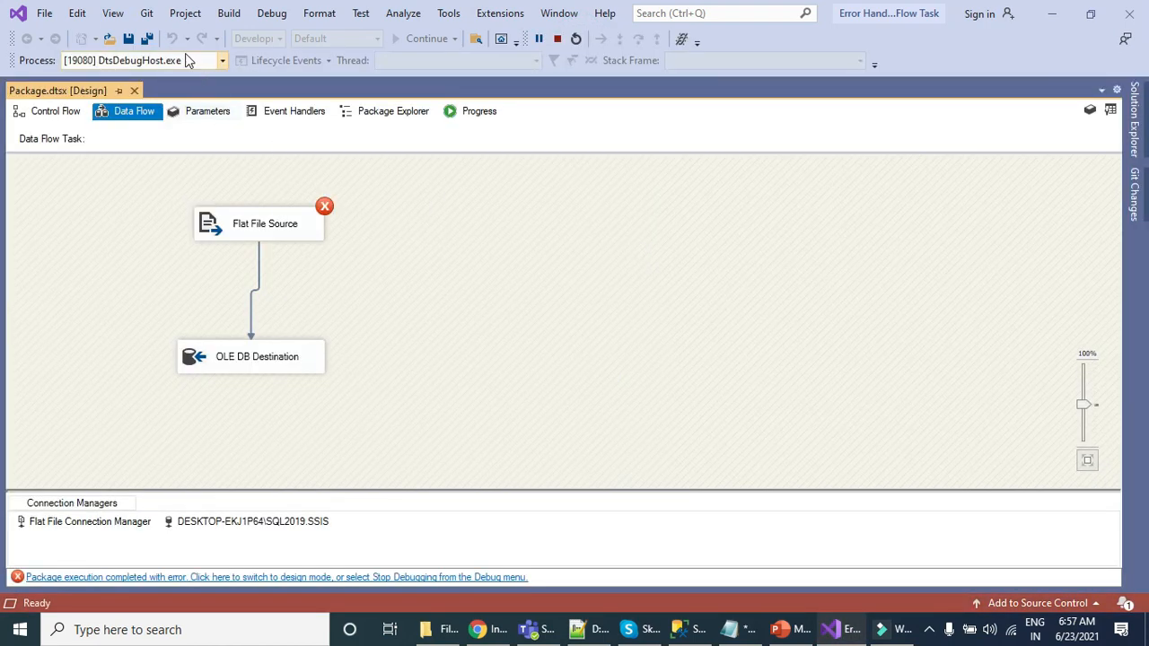
Step: Open the Output window and examine the Flat File Source error messages for the gender column
{"action": "left_click", "coordinate": [113, 12]}
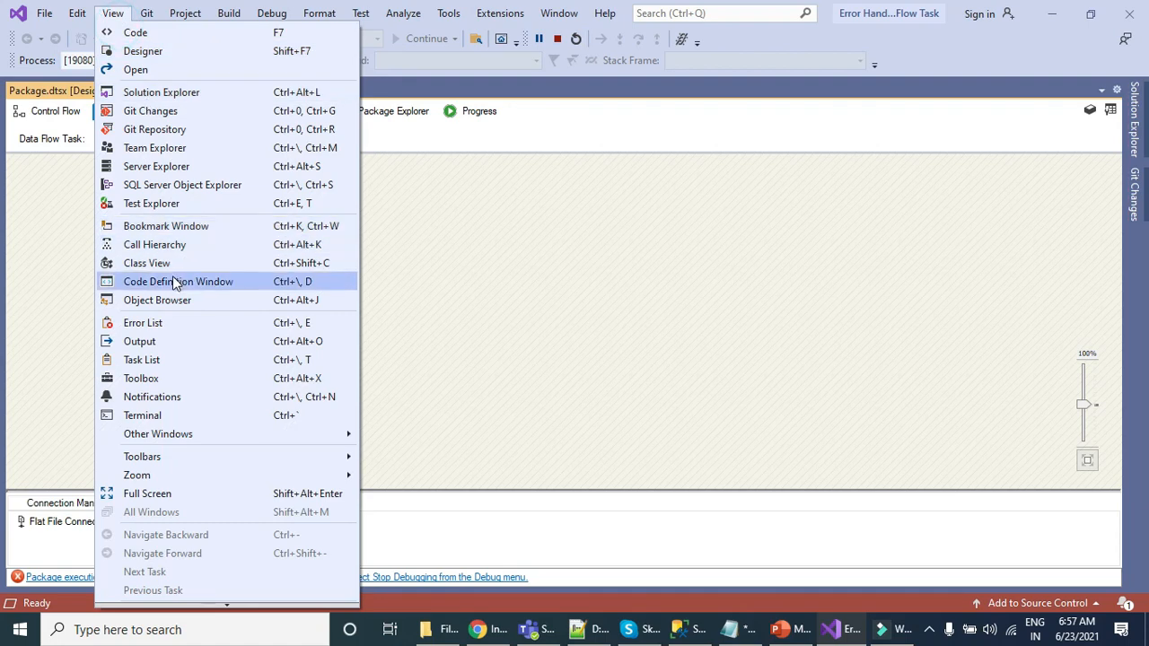
{"action": "left_click", "coordinate": [143, 341]}
{"action": "scroll", "coordinate": [728, 551], "scroll_direction": "up", "scroll_amount": 1}
{"action": "scroll", "coordinate": [729, 551], "scroll_direction": "down", "scroll_amount": 1}
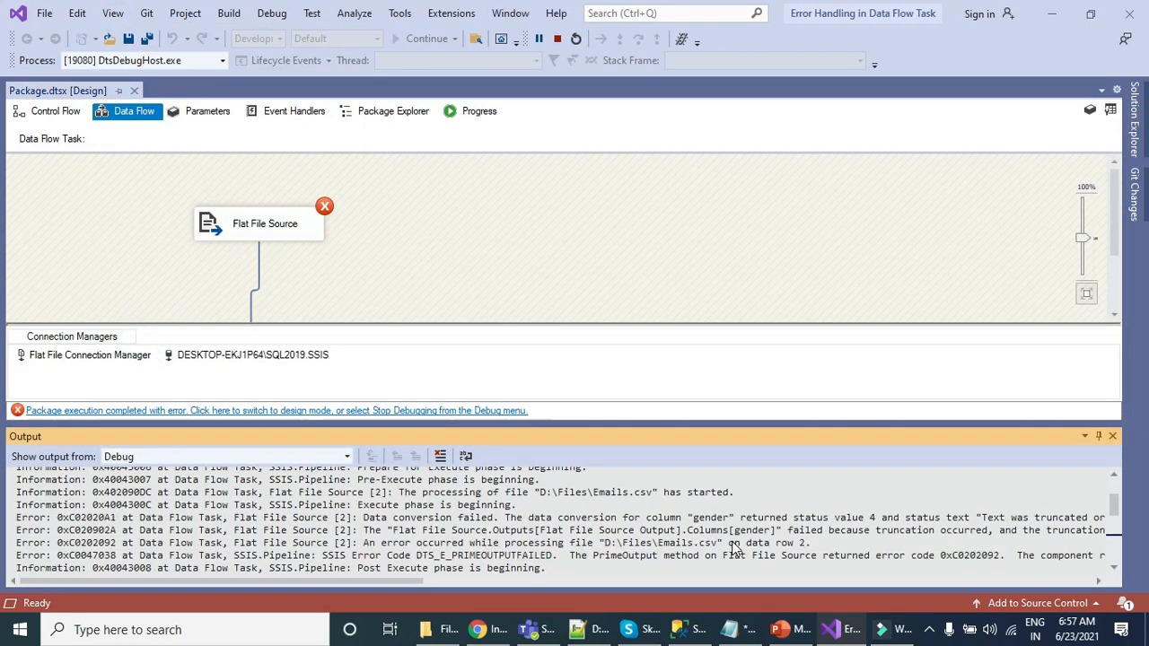
{"action": "left_click_drag", "start_coordinate": [525, 519], "coordinate": [1070, 518]}
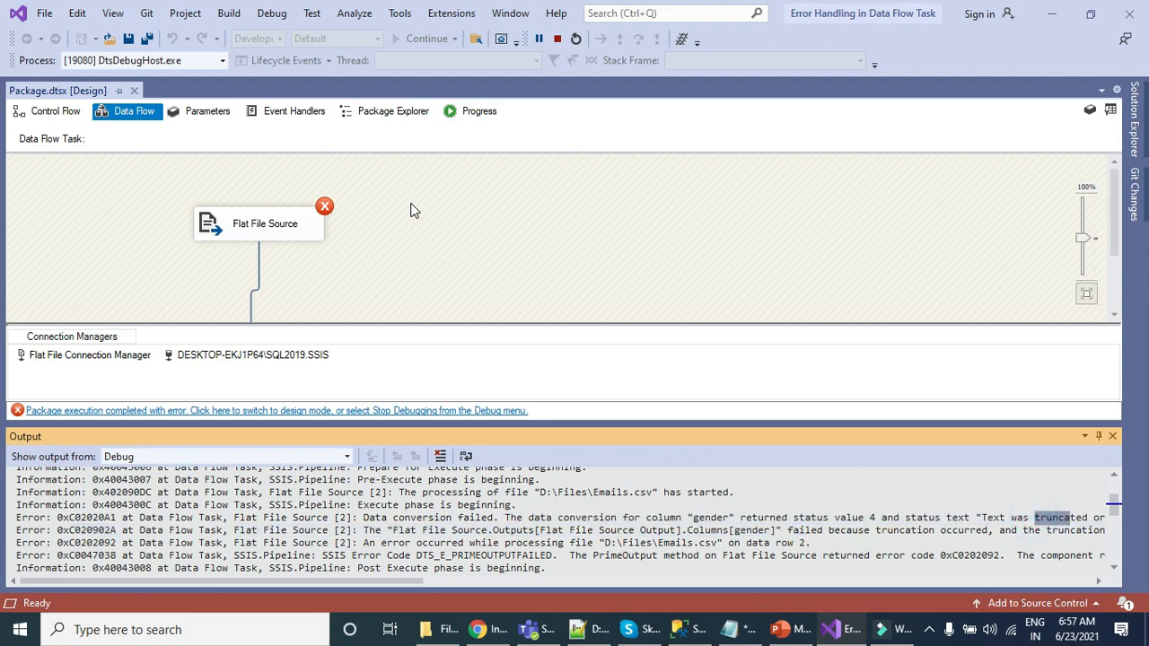
Step: Stop debugging the package and return to the data flow in design mode
{"action": "left_click", "coordinate": [556, 38]}
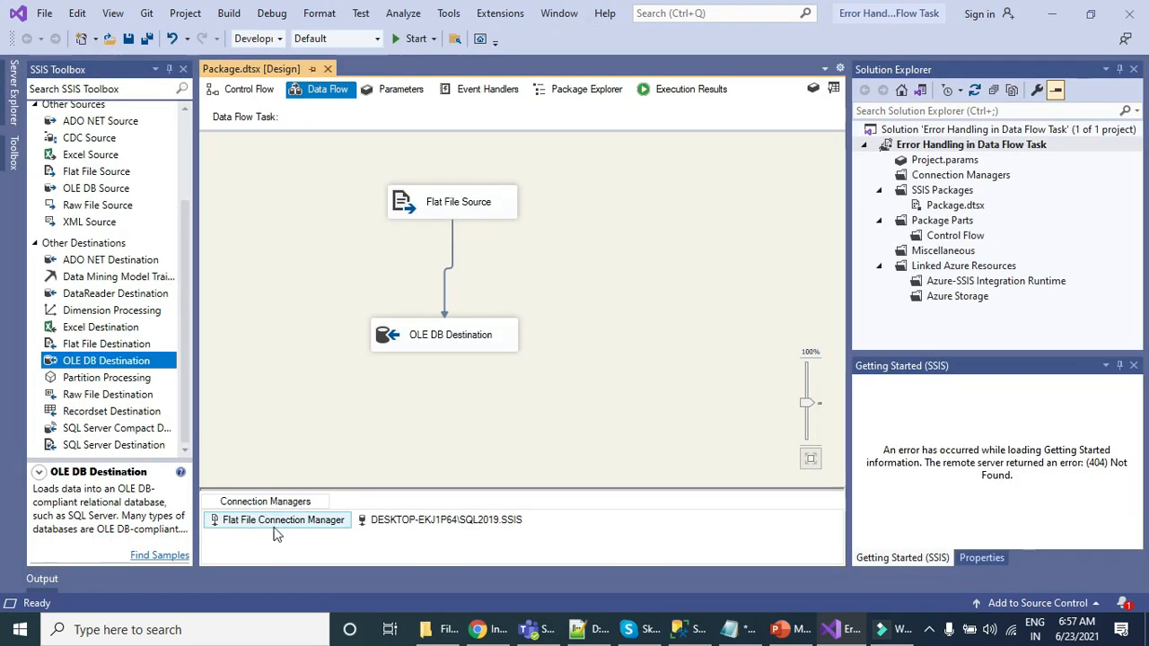
{"action": "left_click", "coordinate": [302, 526]}
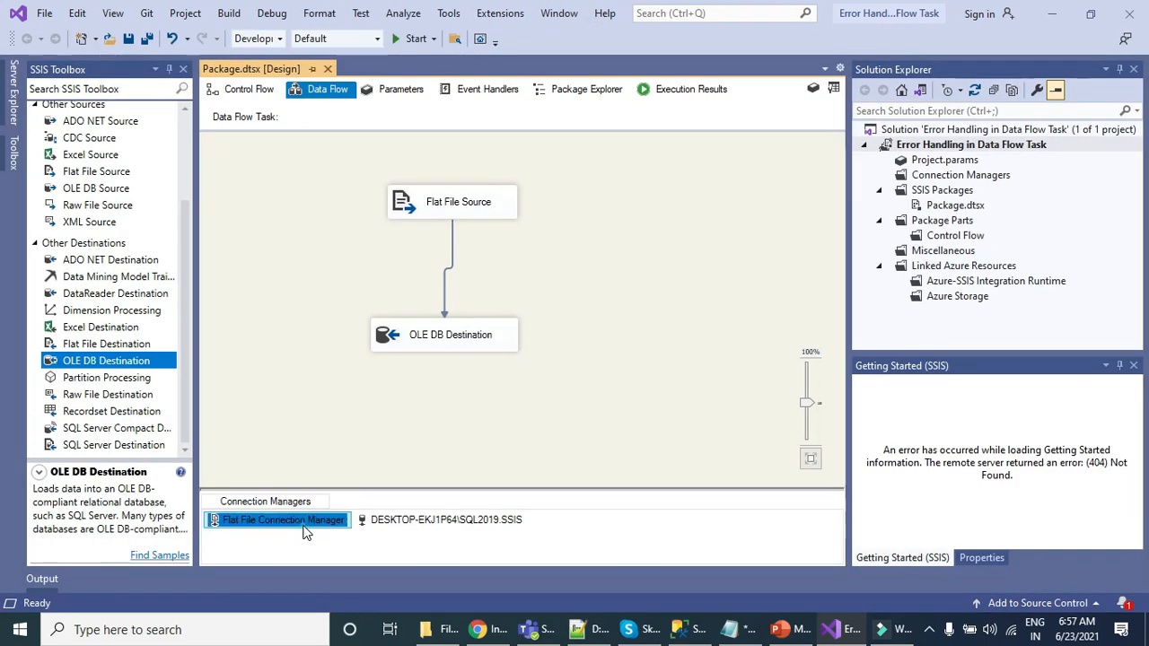
{"action": "left_click", "coordinate": [593, 224]}
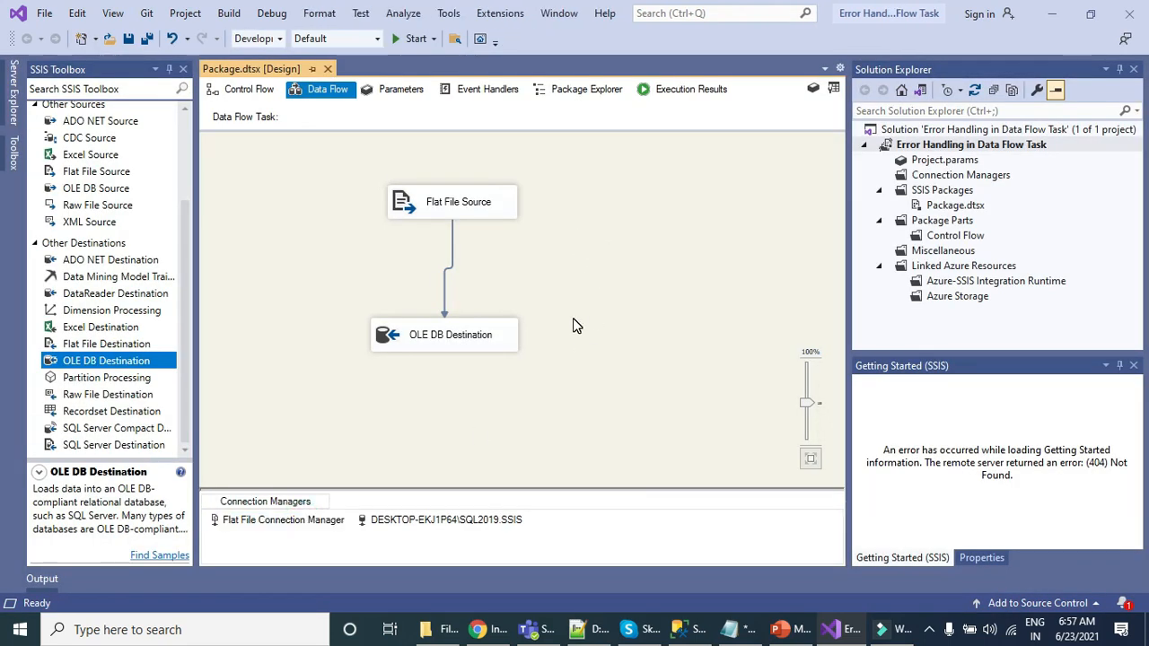
Step: Move the existing OLE DB Destination aside, add a second one and connect the Flat File Source's error output to it
{"action": "left_click_drag", "start_coordinate": [482, 342], "coordinate": [406, 343]}
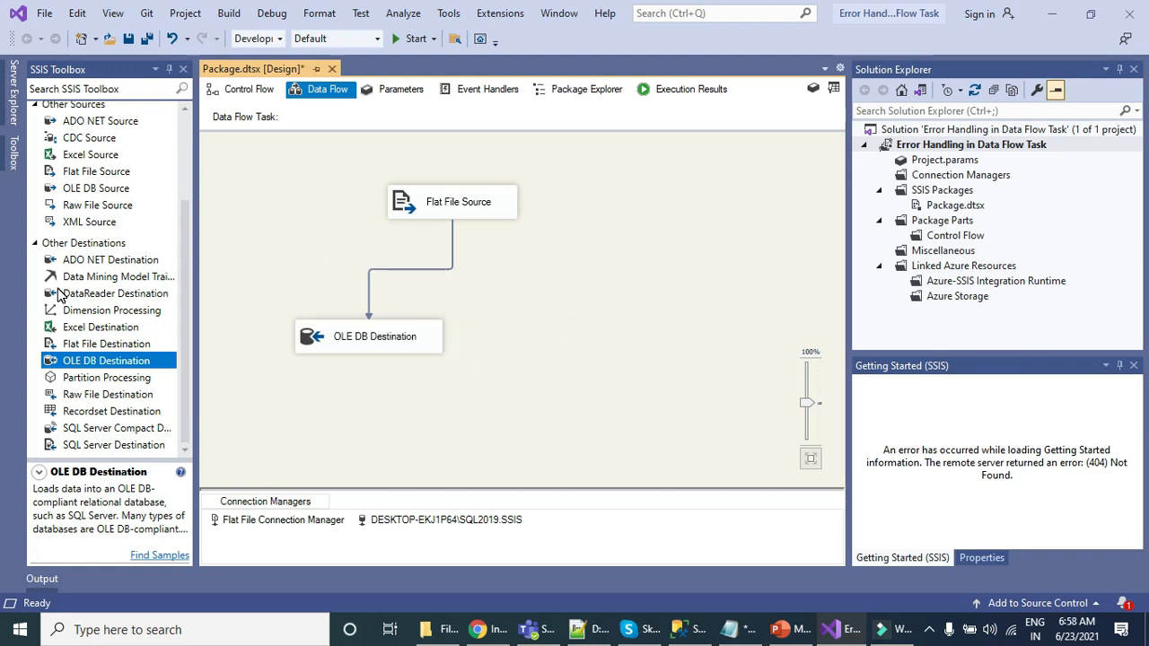
{"action": "left_click_drag", "start_coordinate": [79, 361], "coordinate": [575, 314]}
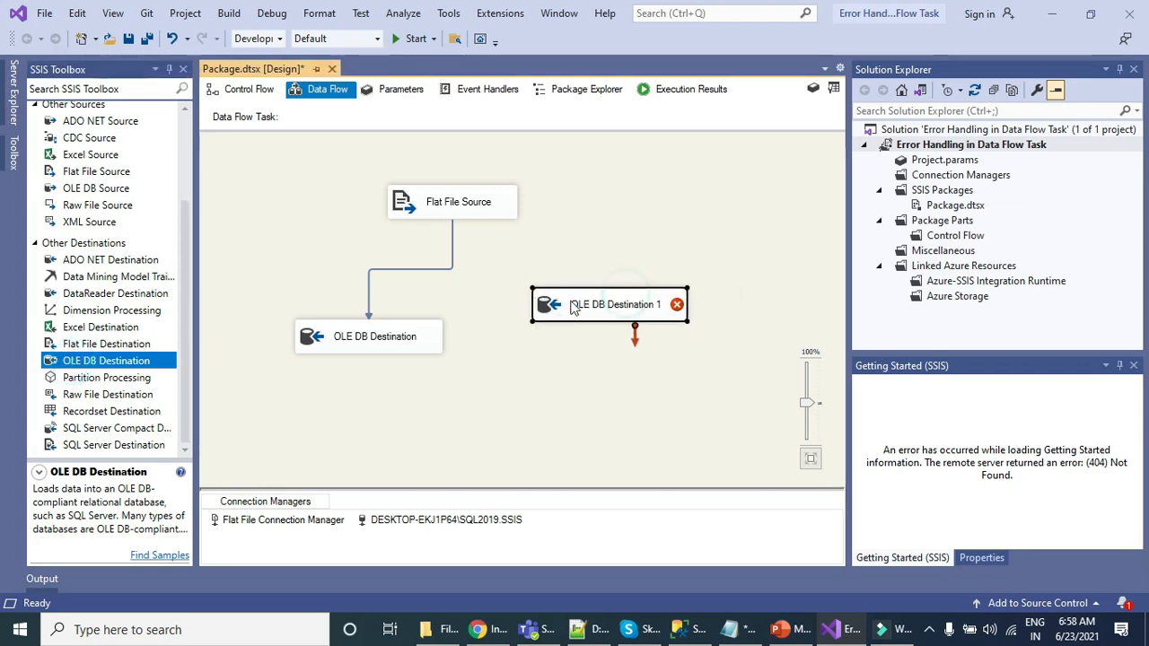
{"action": "left_click", "coordinate": [465, 211]}
{"action": "left_click_drag", "start_coordinate": [477, 239], "coordinate": [603, 301]}
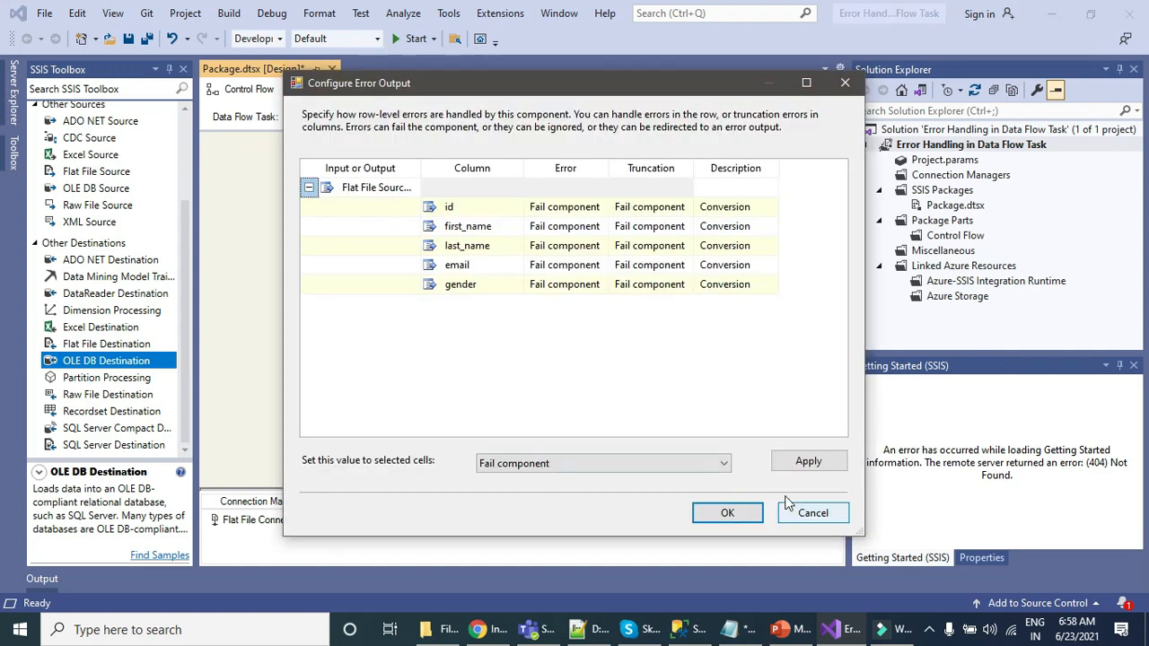
Step: Set the Truncation handling of all Flat File Source columns, id through gender, to Redirect row in the error output configuration
{"action": "left_click_drag", "start_coordinate": [455, 86], "coordinate": [908, 102]}
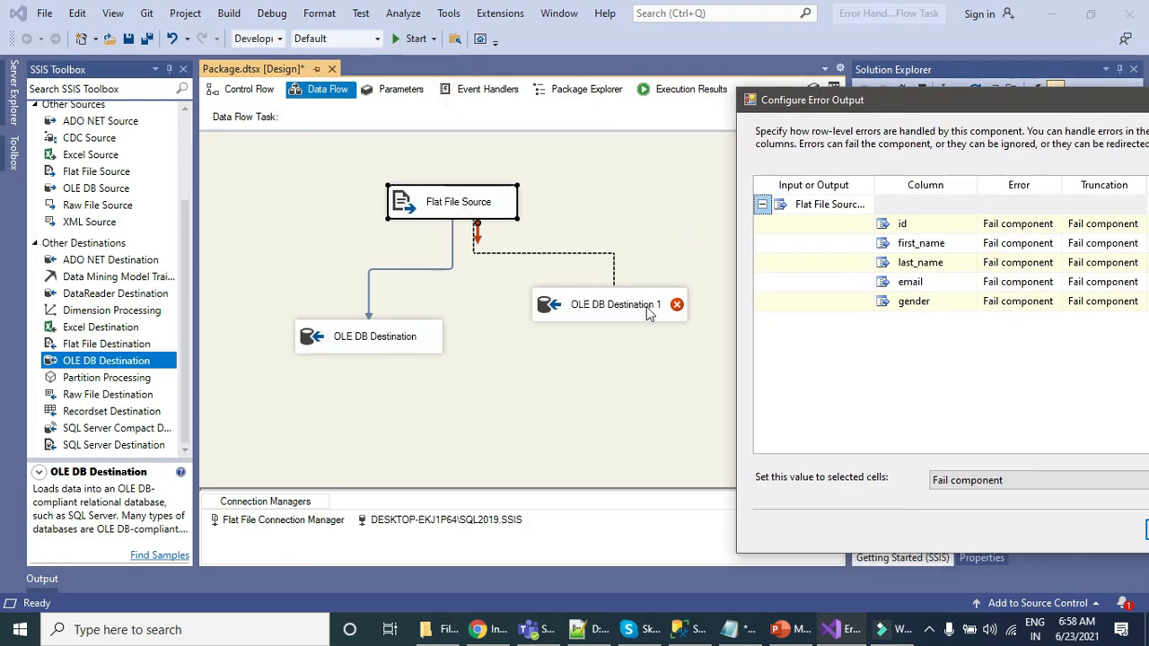
{"action": "left_click_drag", "start_coordinate": [840, 99], "coordinate": [328, 87]}
{"action": "left_click", "coordinate": [599, 194]}
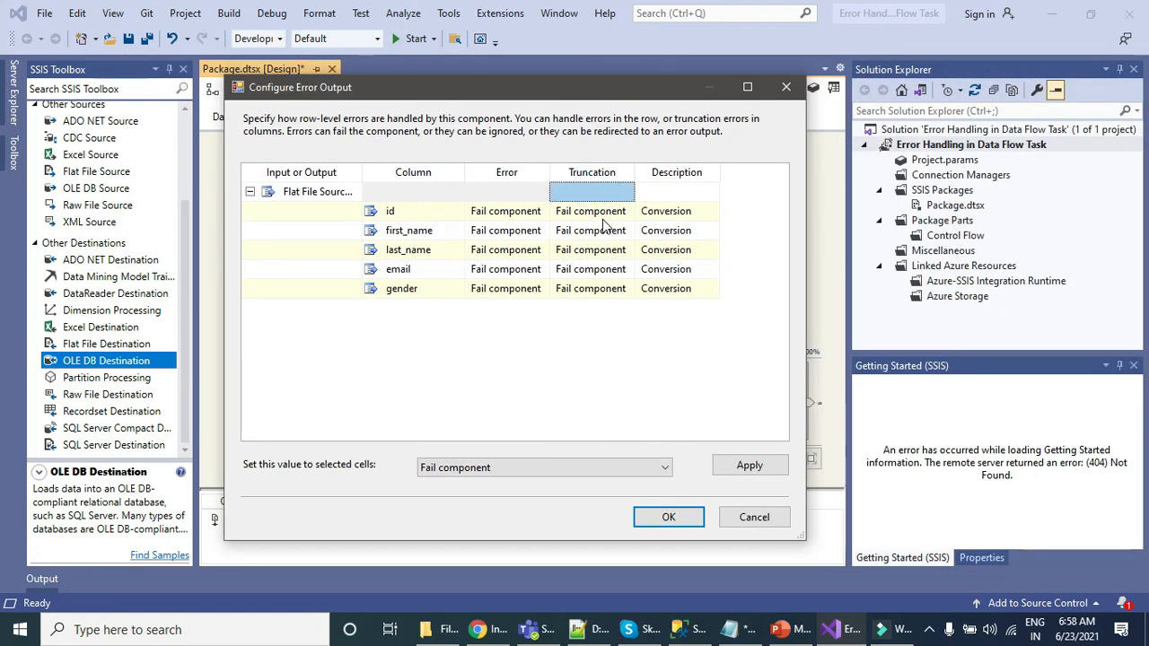
{"action": "left_click", "coordinate": [603, 288], "text": "shift"}
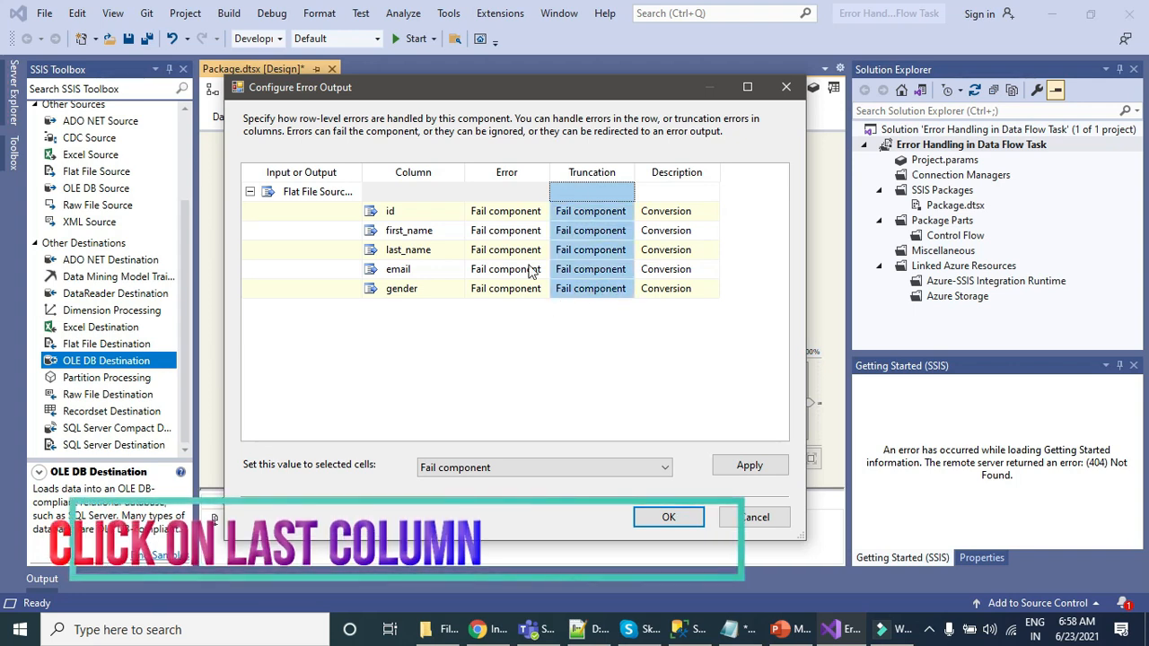
{"action": "left_click", "coordinate": [589, 467]}
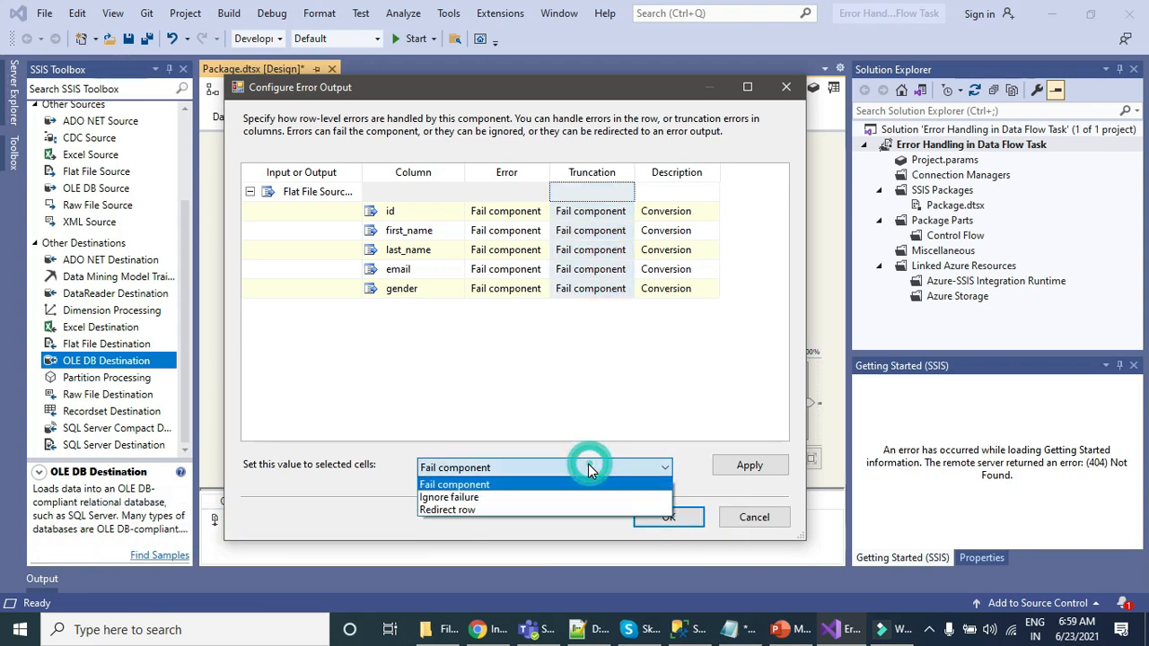
{"action": "left_click", "coordinate": [484, 511]}
{"action": "left_click", "coordinate": [753, 470]}
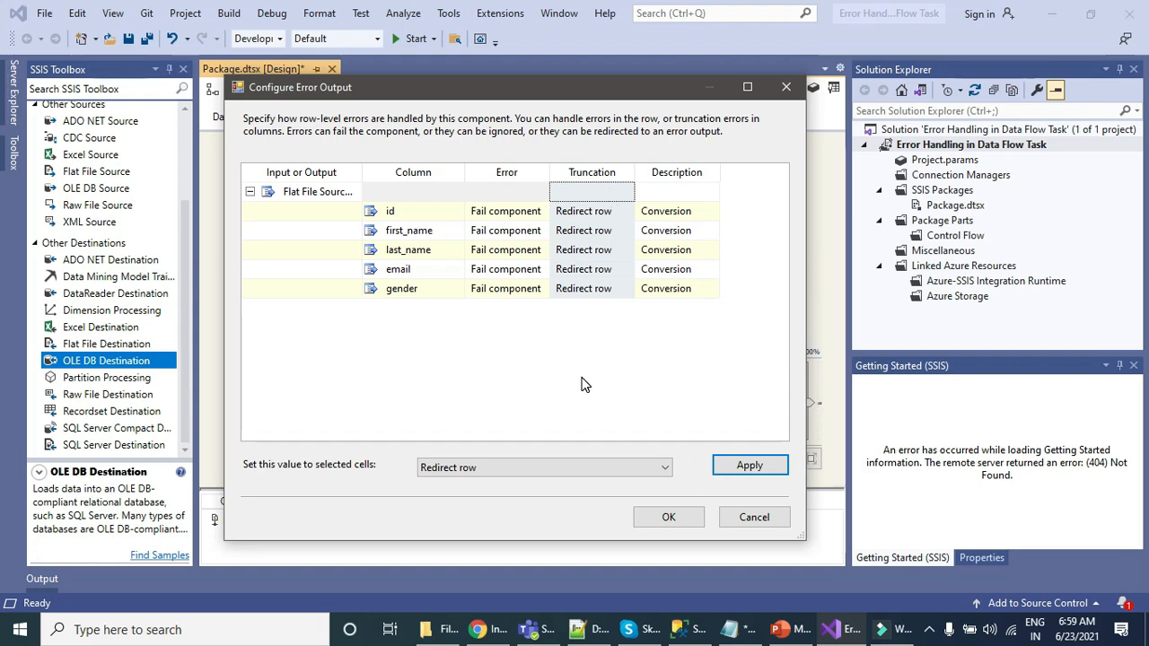
{"action": "left_click", "coordinate": [679, 523]}
Step: Configure the second OLE DB Destination to write to a new table SSIS_Bad_Rows and accept its column mappings
{"action": "right_click", "coordinate": [633, 301]}
{"action": "left_click", "coordinate": [656, 309]}
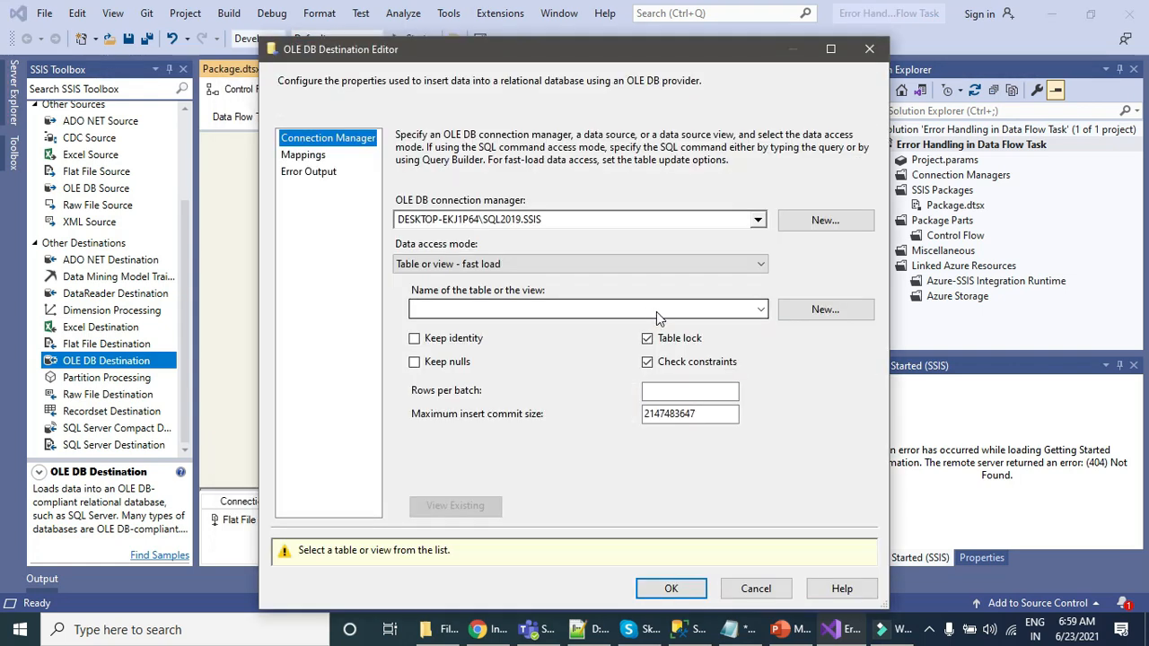
{"action": "left_click", "coordinate": [818, 314]}
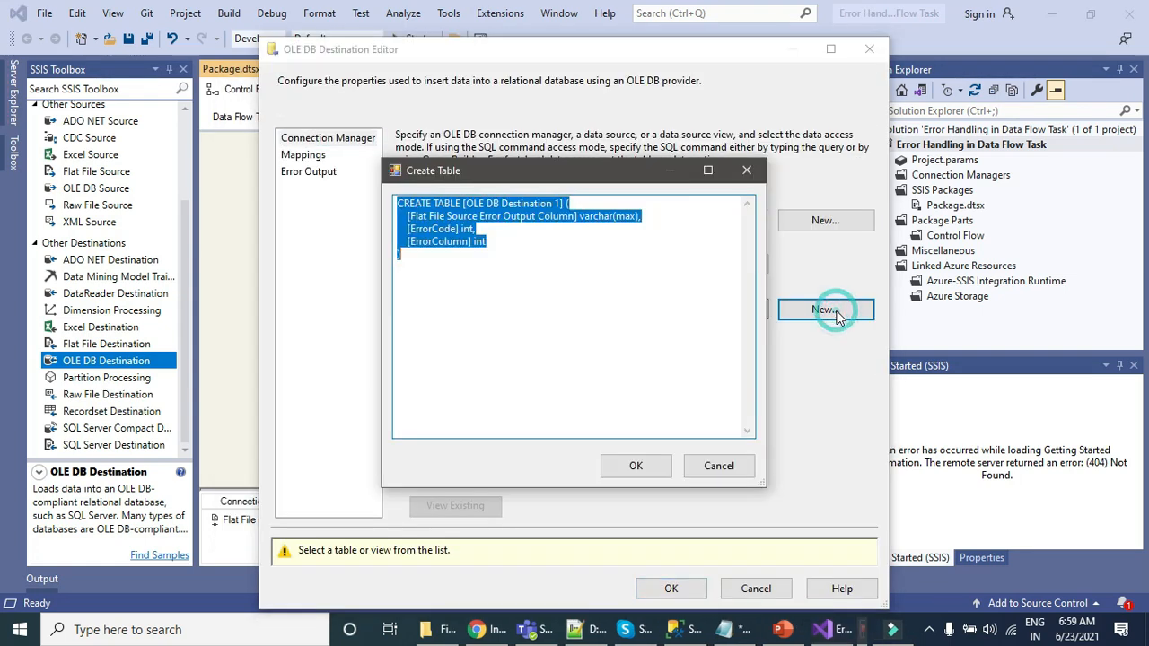
{"action": "left_click", "coordinate": [586, 289]}
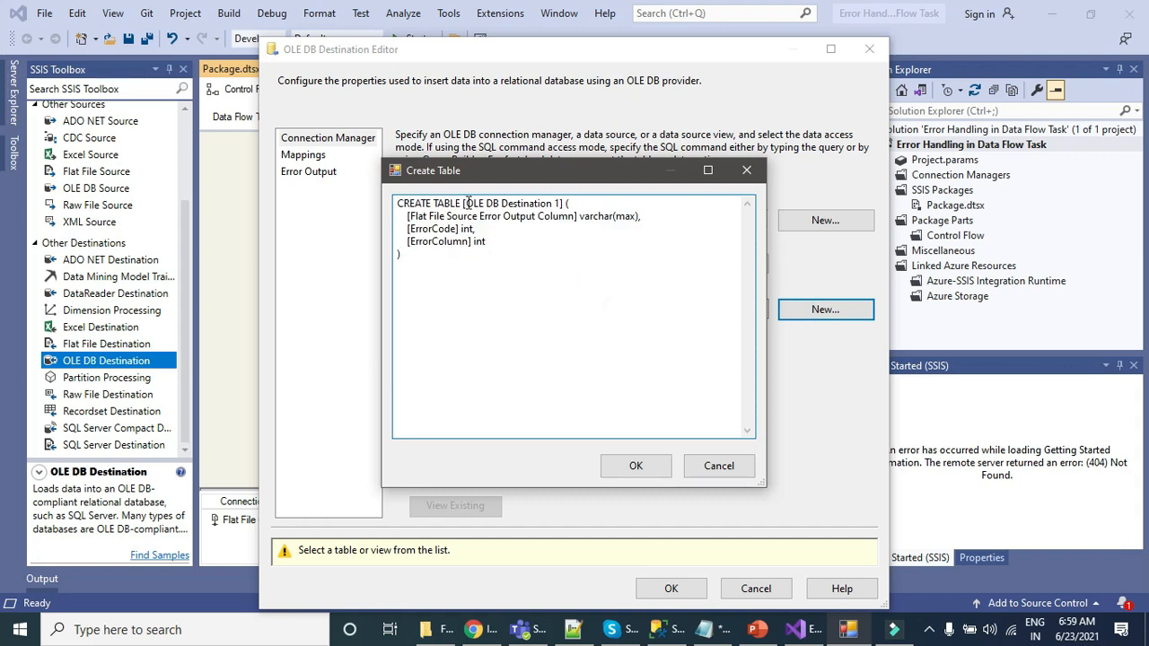
{"action": "left_click_drag", "start_coordinate": [464, 203], "coordinate": [566, 205]}
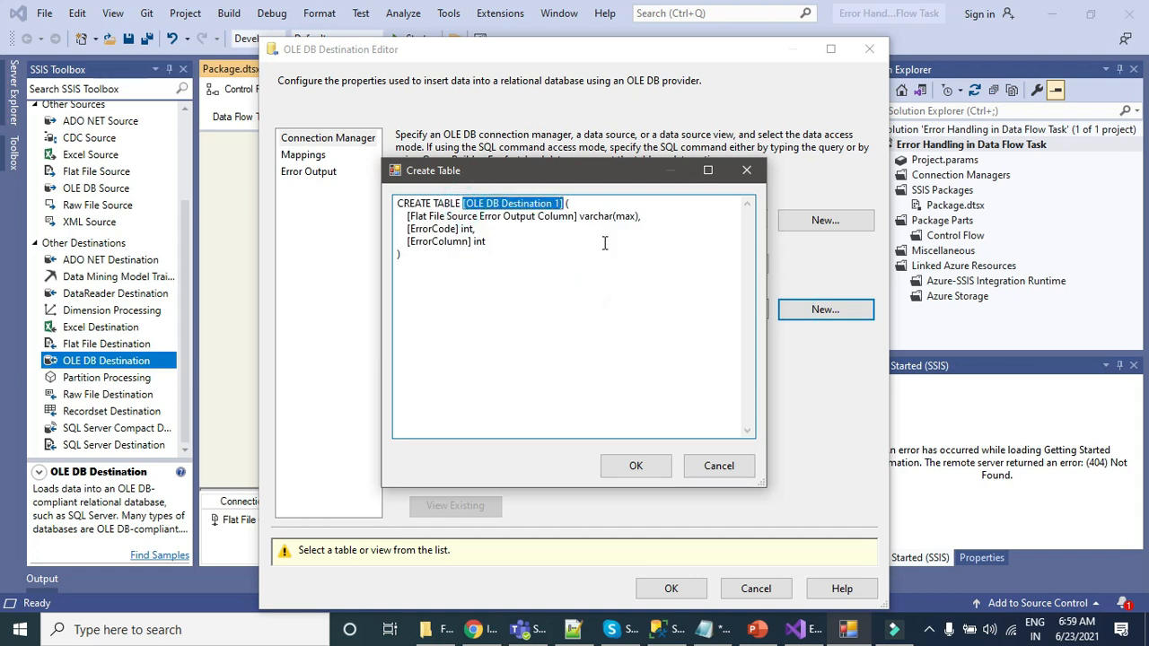
{"action": "type", "text": "SSIS_Bad_Rows"}
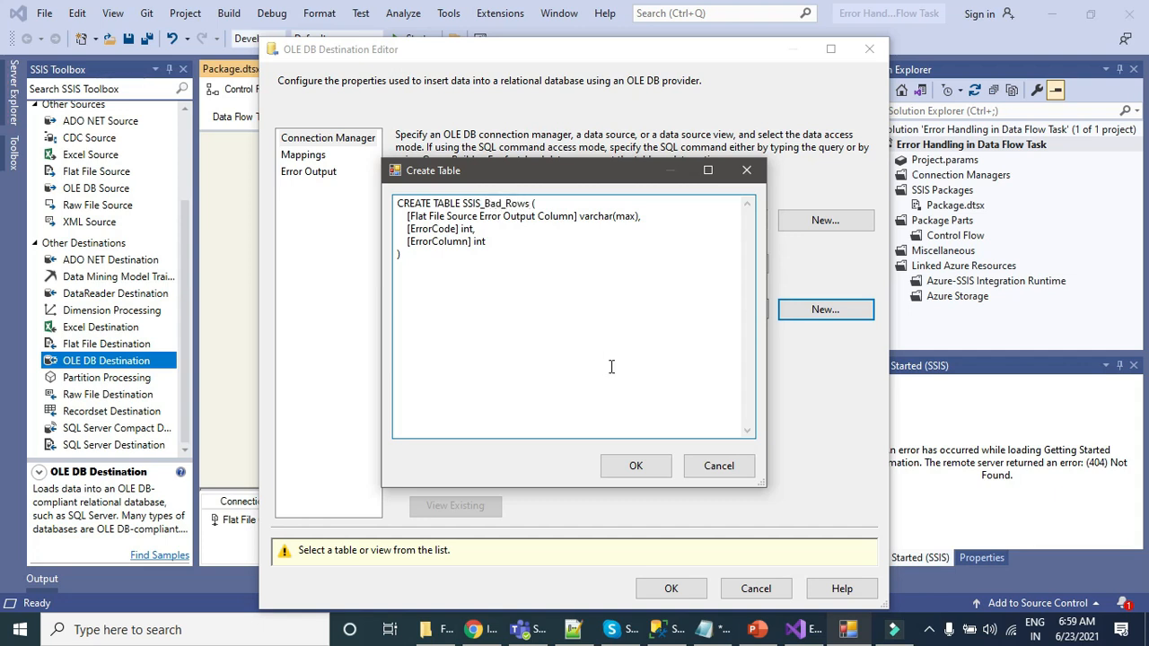
{"action": "left_click", "coordinate": [635, 465]}
{"action": "left_click", "coordinate": [302, 156]}
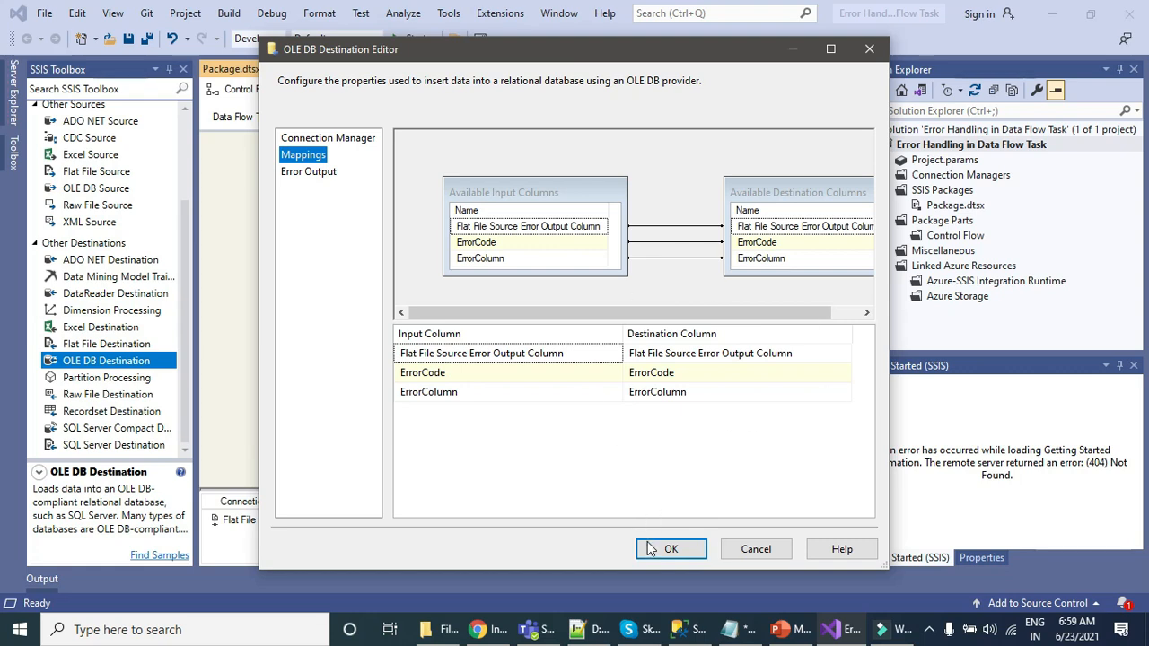
{"action": "left_click", "coordinate": [670, 548]}
Step: Run the package with the error output redirected and close the Output window
{"action": "left_click", "coordinate": [415, 40]}
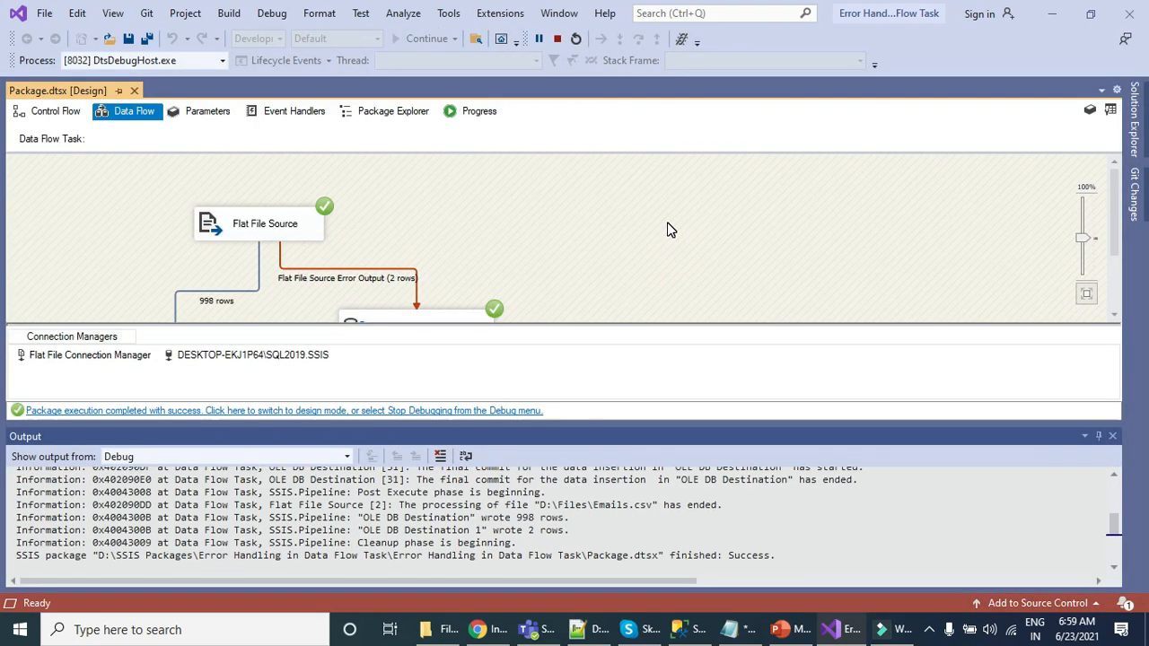
{"action": "left_click", "coordinate": [1112, 436]}
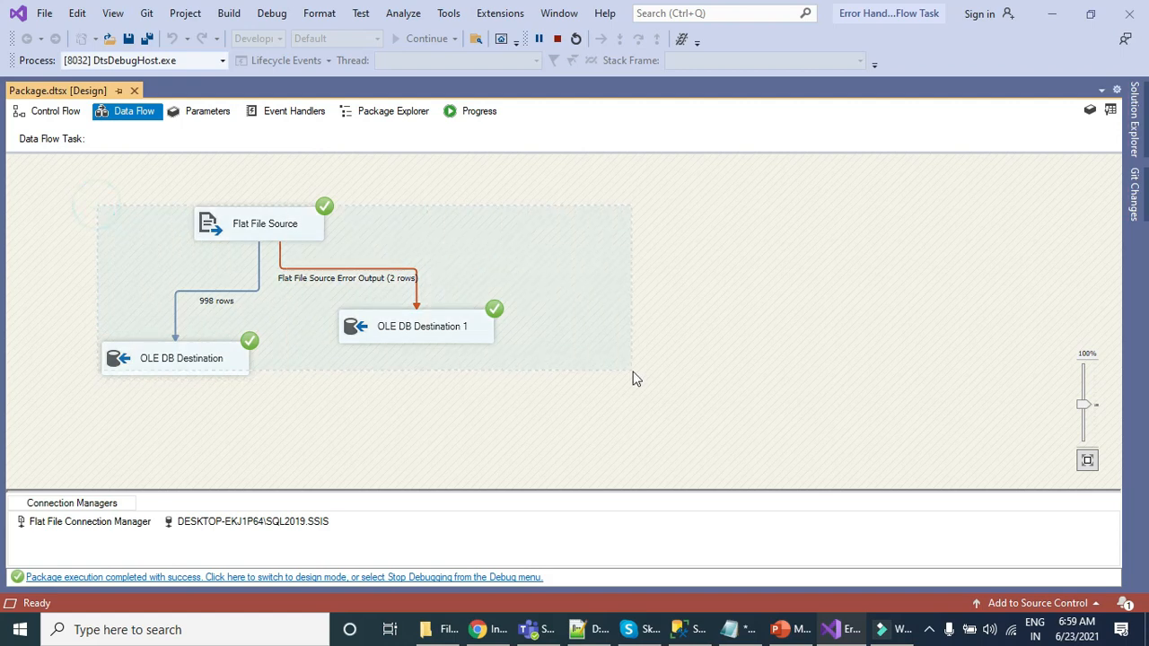
Step: Switch to SQL Server Management Studio and refresh the Tables folder of the SSIS database
{"action": "left_click", "coordinate": [678, 631]}
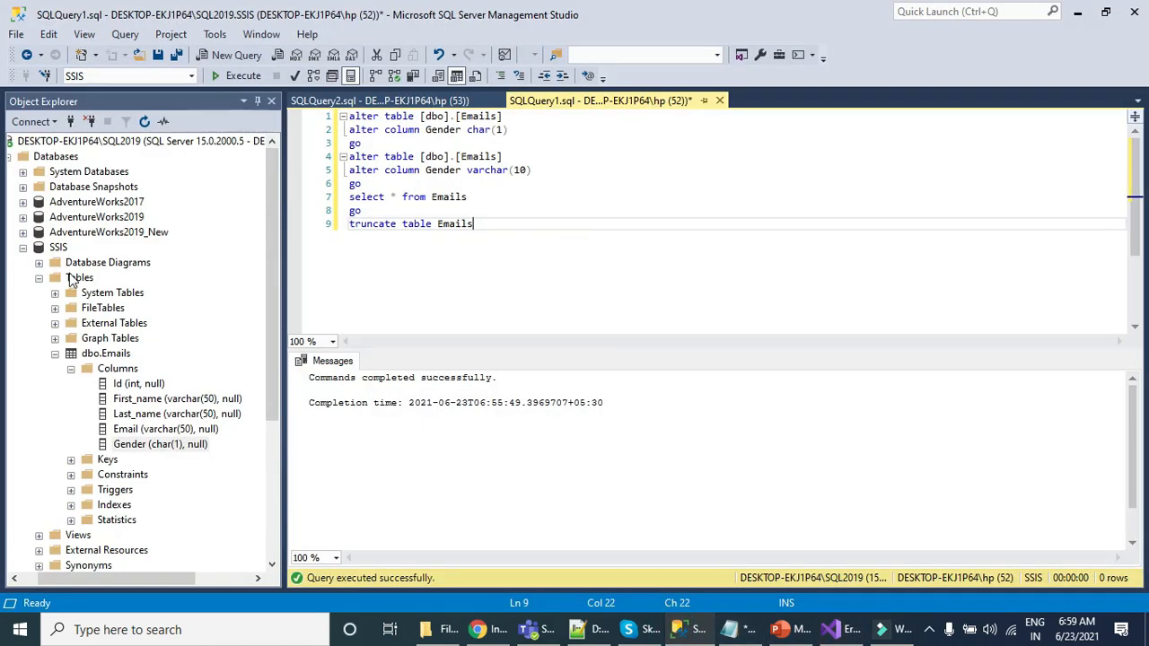
{"action": "right_click", "coordinate": [72, 280]}
{"action": "left_click", "coordinate": [139, 375]}
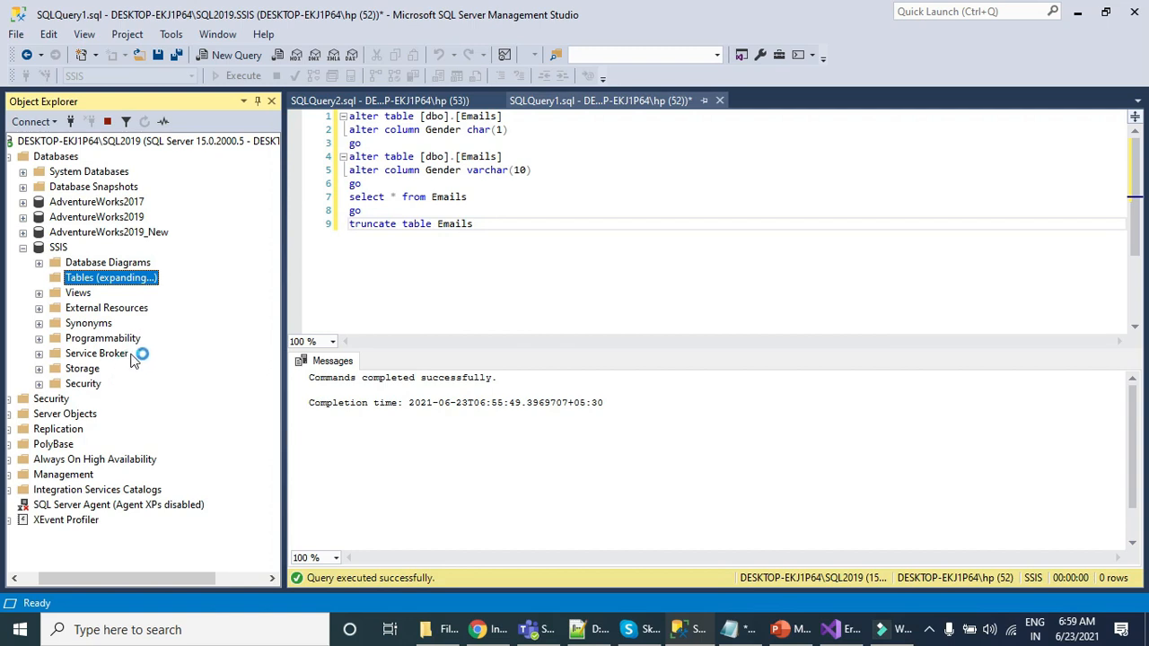
Step: Add a query "select * from [dbo].[SSIS_Bad_Rows]" below the Emails select and execute only that statement
{"action": "left_click_drag", "start_coordinate": [131, 375], "coordinate": [495, 205]}
{"action": "left_click", "coordinate": [468, 197]}
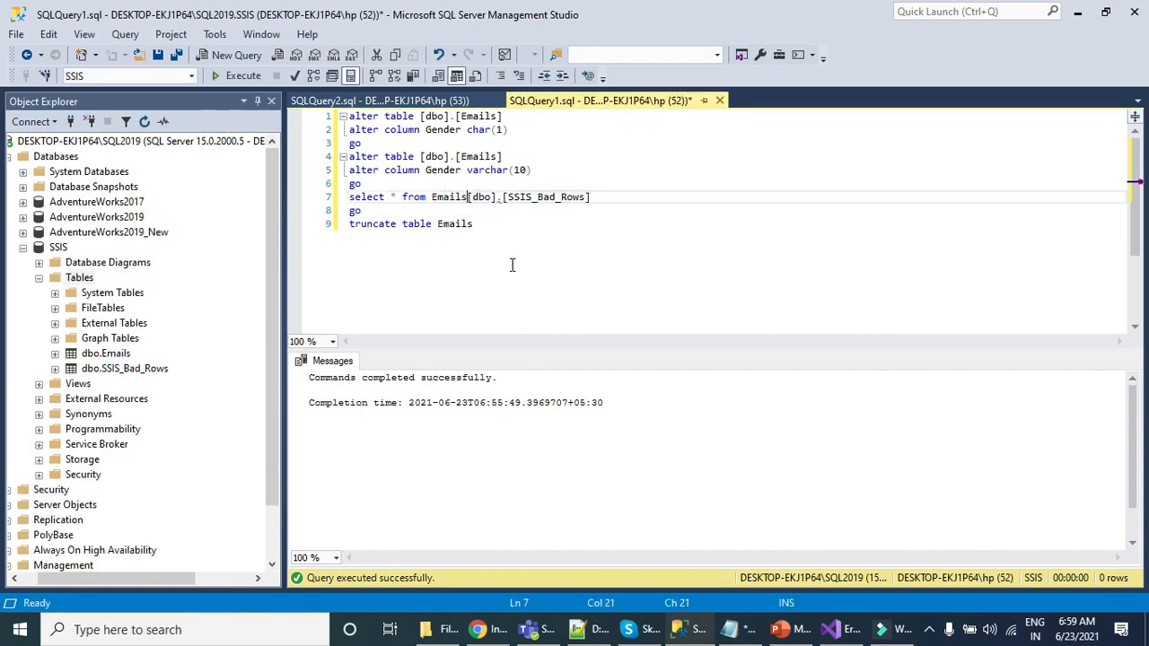
{"action": "key", "text": "Return"}
{"action": "type", "text": "select * from"}
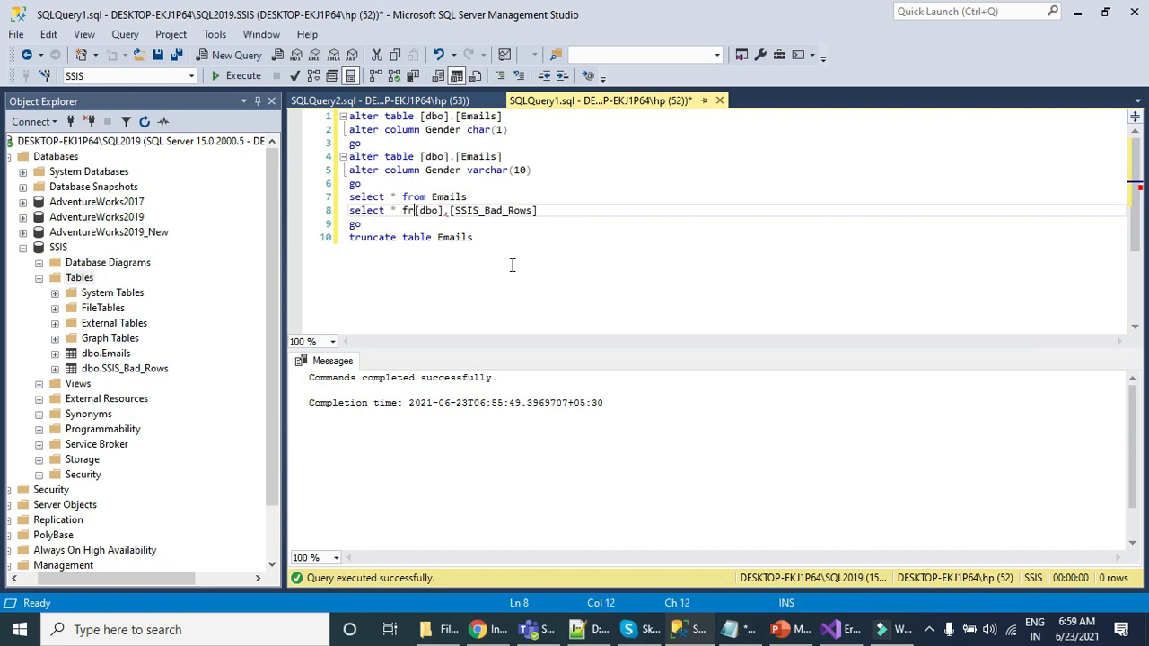
{"action": "key", "text": "Home"}
{"action": "key", "text": "shift+End"}
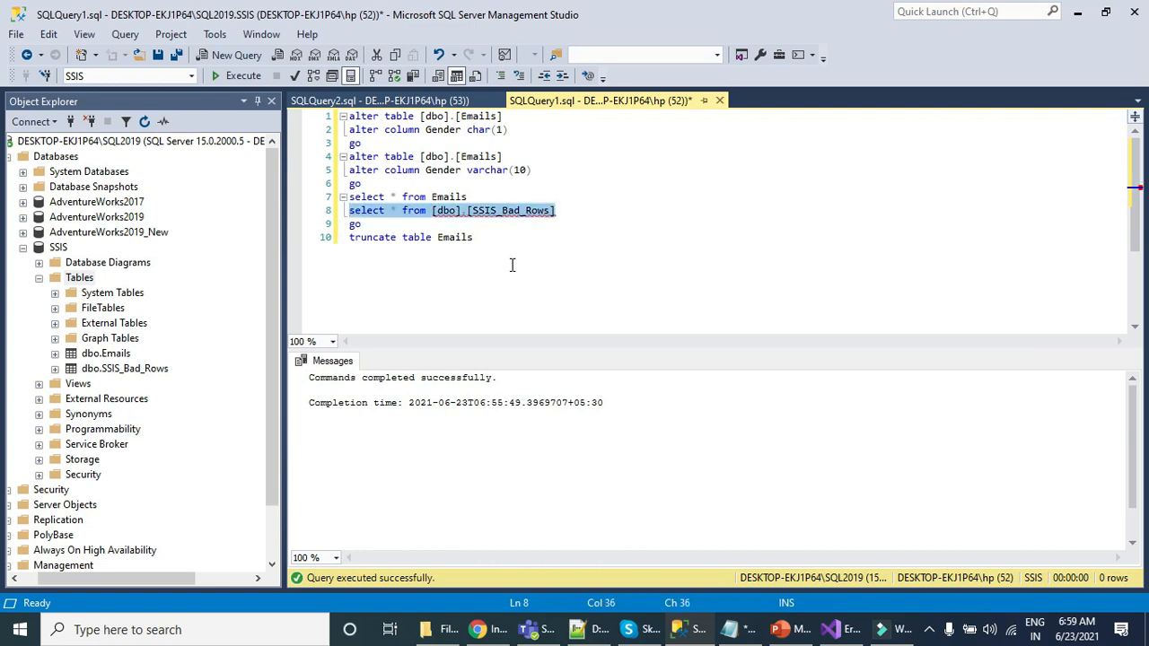
{"action": "left_click", "coordinate": [243, 77]}
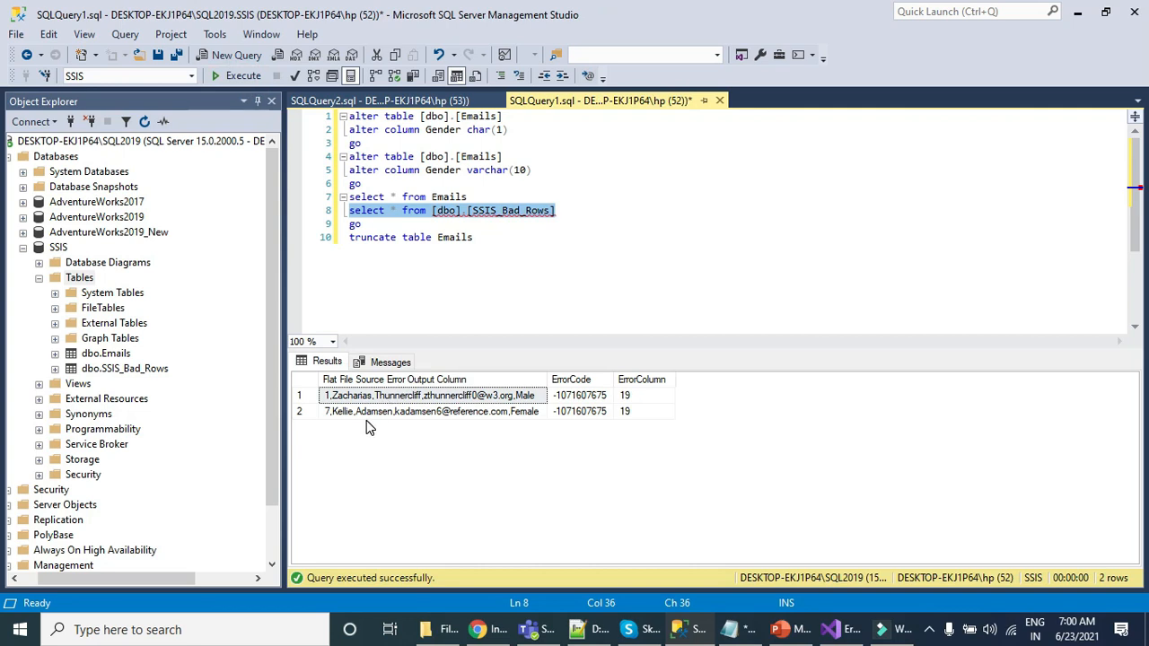
Step: Review the redirected rows in the SSIS_Bad_Rows results and execute only the "select * from Emails" statement
{"action": "left_click", "coordinate": [367, 414]}
{"action": "left_click", "coordinate": [343, 396]}
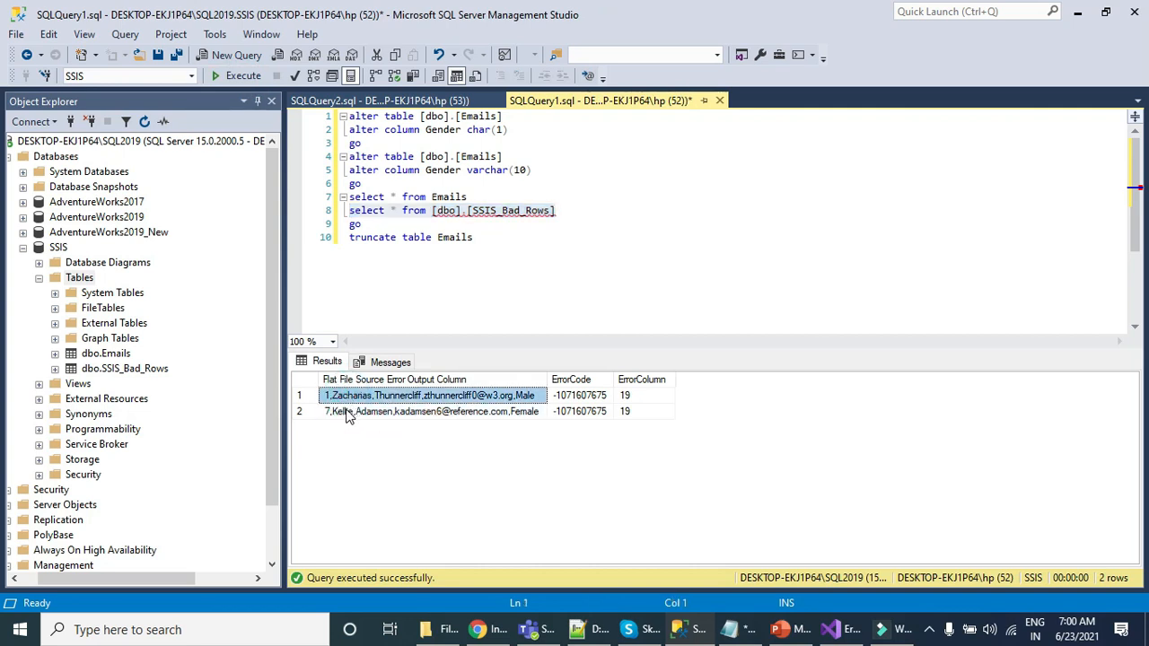
{"action": "left_click", "coordinate": [350, 412]}
{"action": "left_click", "coordinate": [503, 396]}
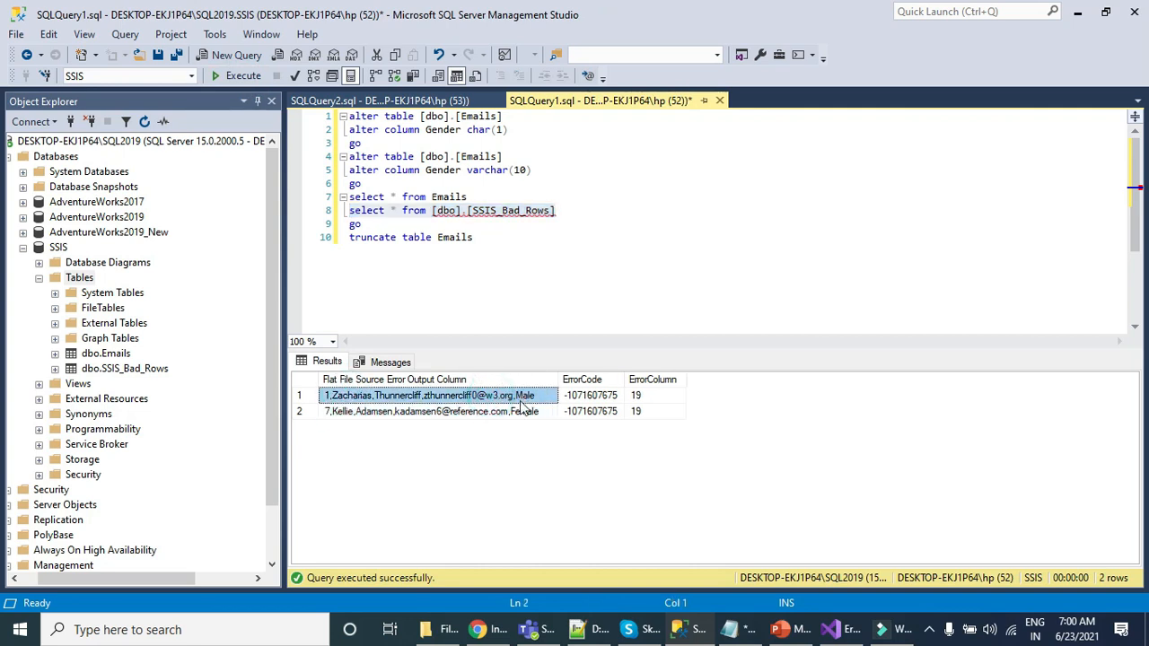
{"action": "left_click", "coordinate": [521, 414]}
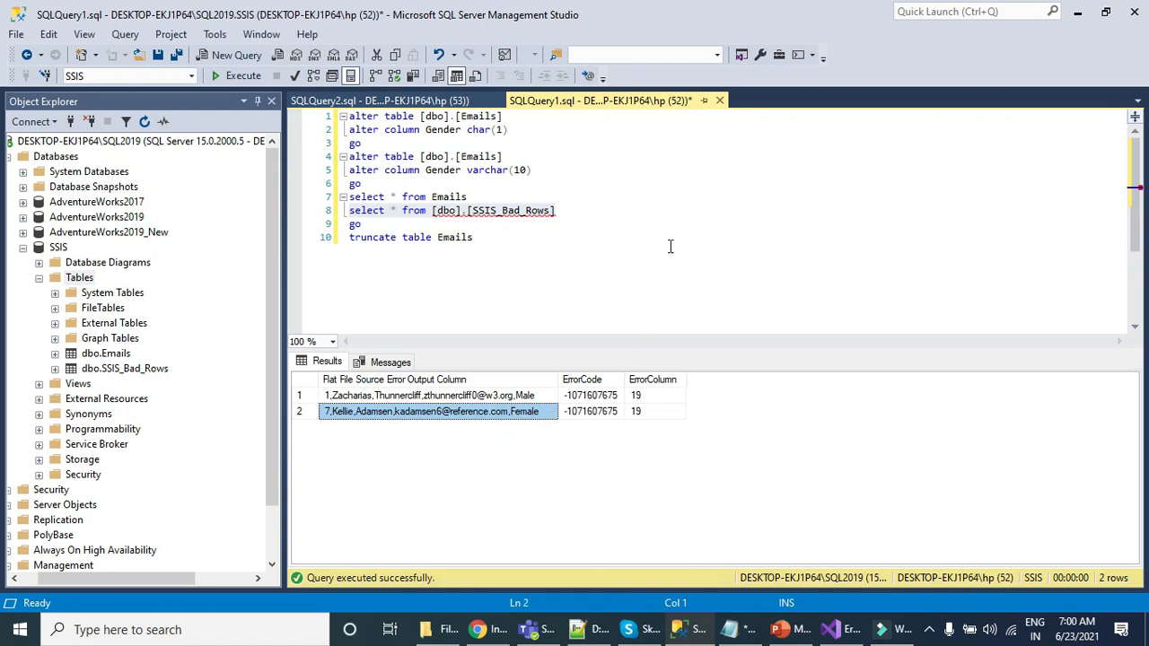
{"action": "left_click", "coordinate": [632, 225]}
{"action": "left_click_drag", "start_coordinate": [529, 199], "coordinate": [306, 197]}
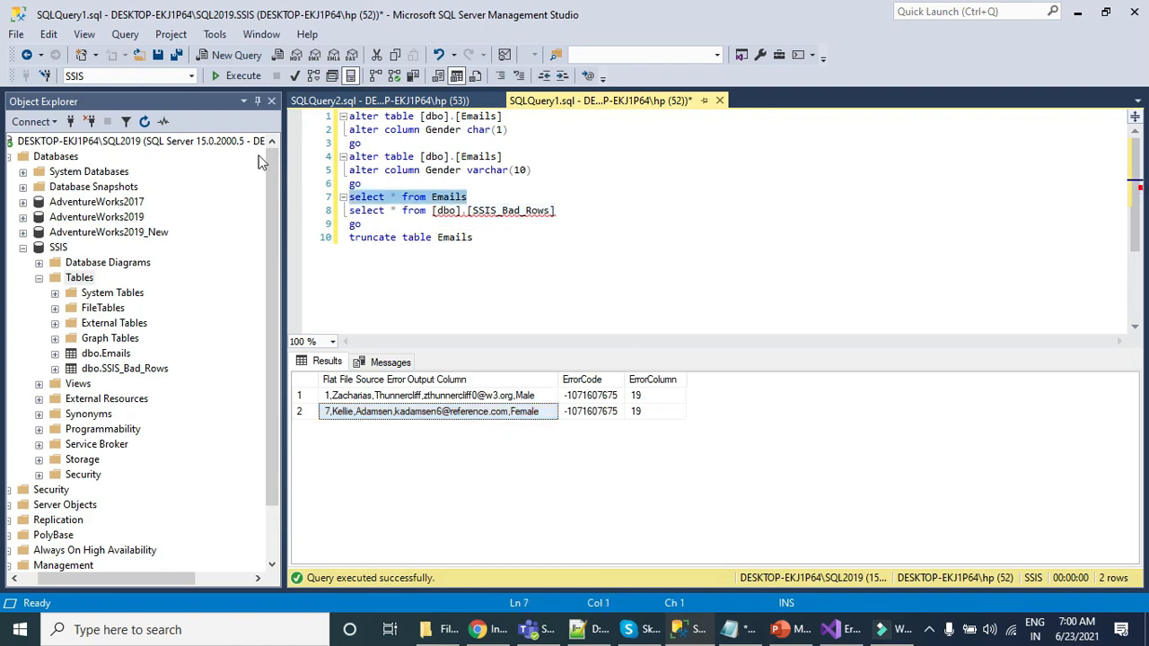
{"action": "left_click", "coordinate": [240, 76]}
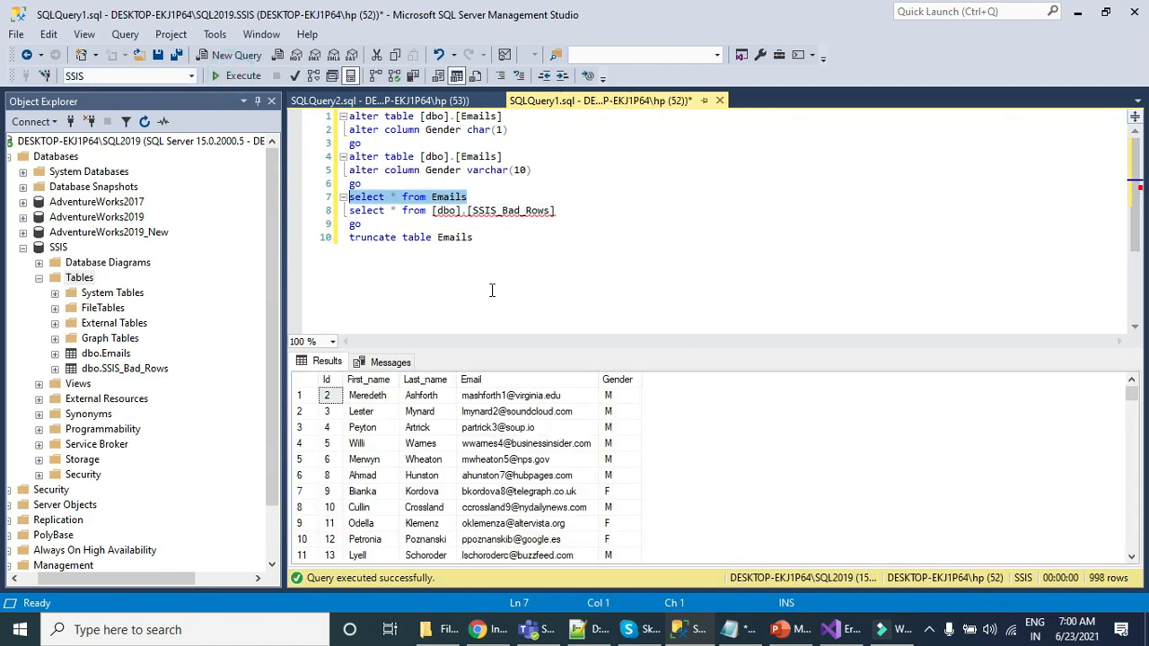
{"action": "left_click", "coordinate": [491, 184]}
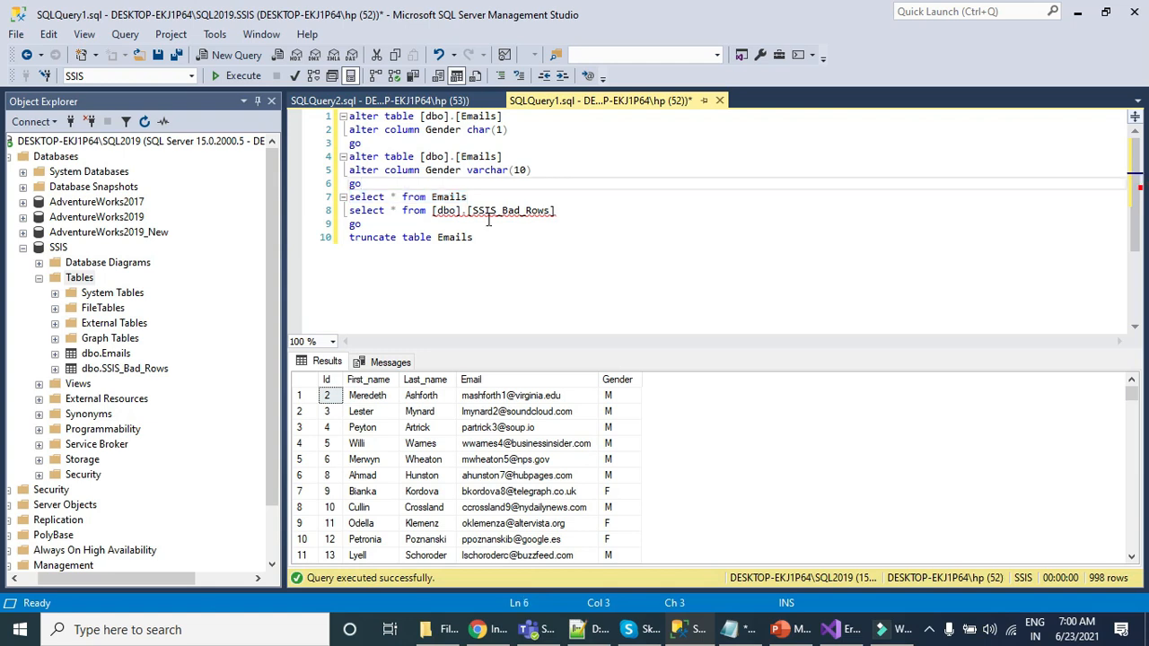
Step: Add the statement "truncate table [dbo].[SSIS_Bad_Rows]" on a new line below the Emails truncate statement
{"action": "left_click_drag", "start_coordinate": [571, 210], "coordinate": [451, 210]}
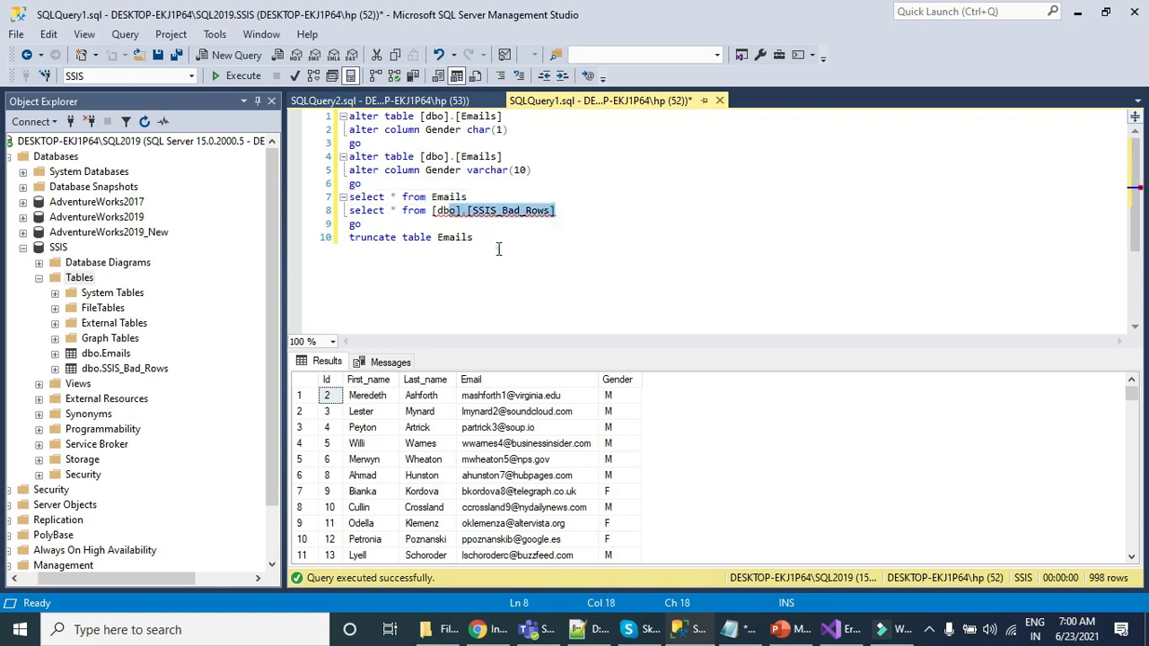
{"action": "left_click", "coordinate": [498, 249]}
{"action": "key", "text": "shift+Home"}
{"action": "key", "text": "ctrl+c"}
{"action": "key", "text": "End"}
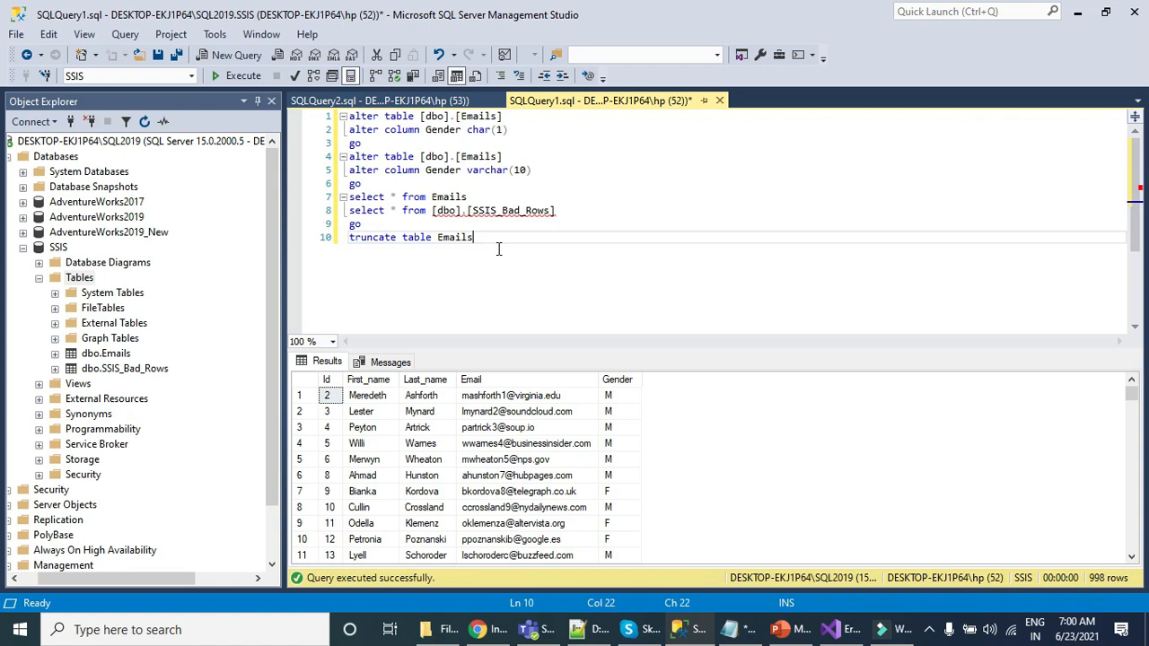
{"action": "key", "text": "Return"}
{"action": "key", "text": "ctrl+v"}
{"action": "mouse_move", "coordinate": [574, 210]}
{"action": "left_mouse_down"}
{"action": "mouse_move", "coordinate": [440, 217]}
{"action": "mouse_move", "coordinate": [561, 212]}
{"action": "left_mouse_up"}
{"action": "key", "text": "ctrl+c"}
{"action": "double_click", "coordinate": [454, 252]}
{"action": "key", "text": "ctrl+v"}
Step: Execute the two truncate statements, and query both Emails and SSIS_Bad_Rows to check their contents
{"action": "left_click_drag", "start_coordinate": [563, 252], "coordinate": [350, 223]}
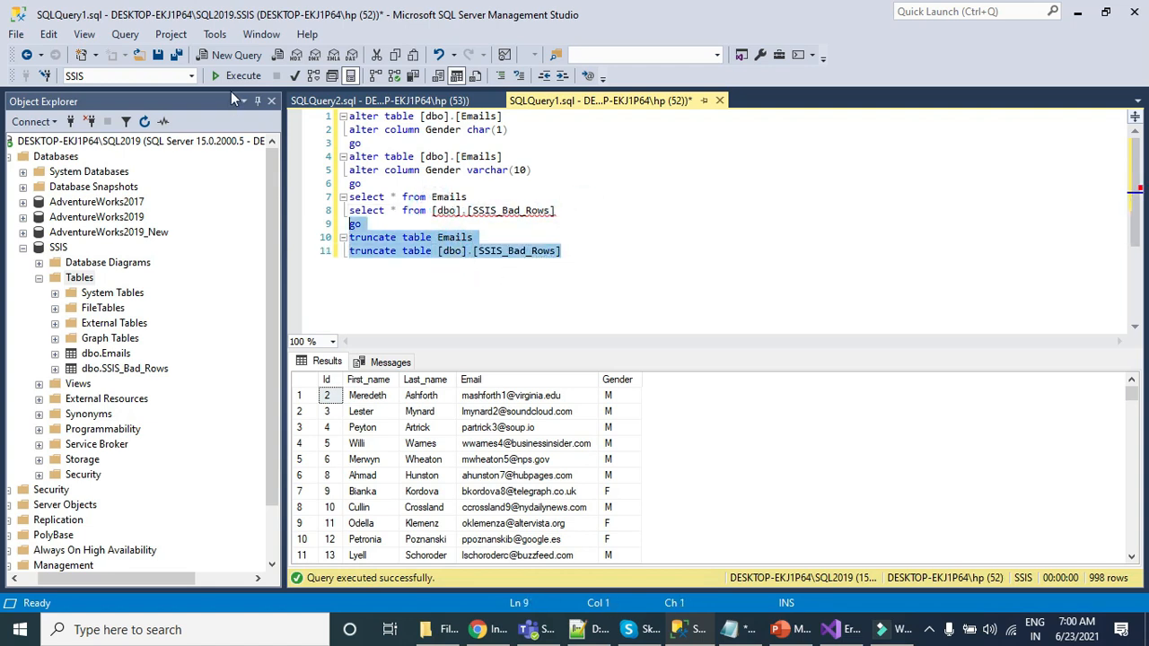
{"action": "left_click", "coordinate": [236, 77]}
{"action": "left_click", "coordinate": [598, 237]}
{"action": "left_click_drag", "start_coordinate": [568, 210], "coordinate": [349, 197]}
{"action": "left_click", "coordinate": [235, 75]}
{"action": "left_click", "coordinate": [619, 237]}
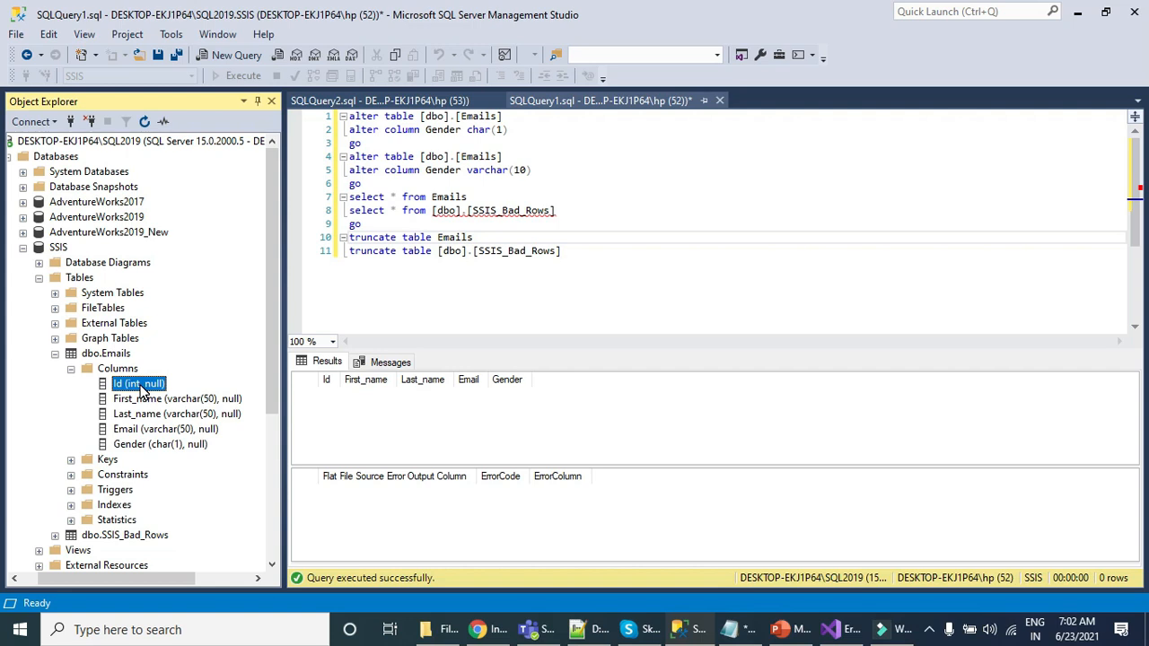
Step: Switch to Visual Studio and stop debugging the package
{"action": "left_click_drag", "start_coordinate": [474, 251], "coordinate": [560, 251]}
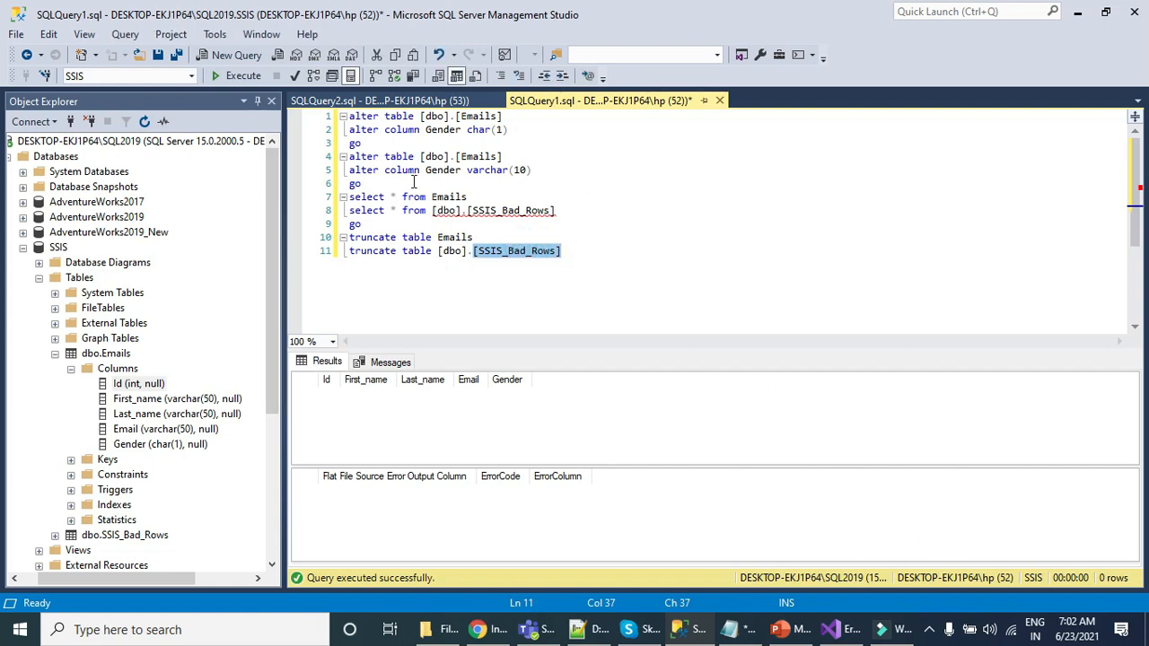
{"action": "left_click", "coordinate": [857, 630]}
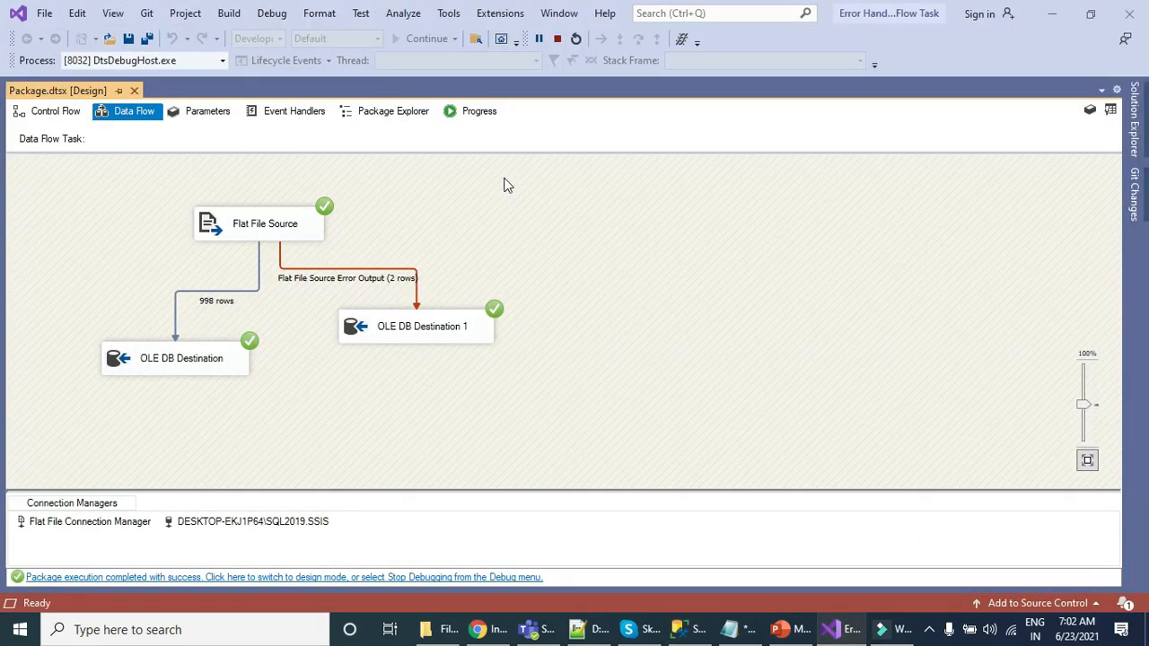
{"action": "left_click", "coordinate": [557, 40]}
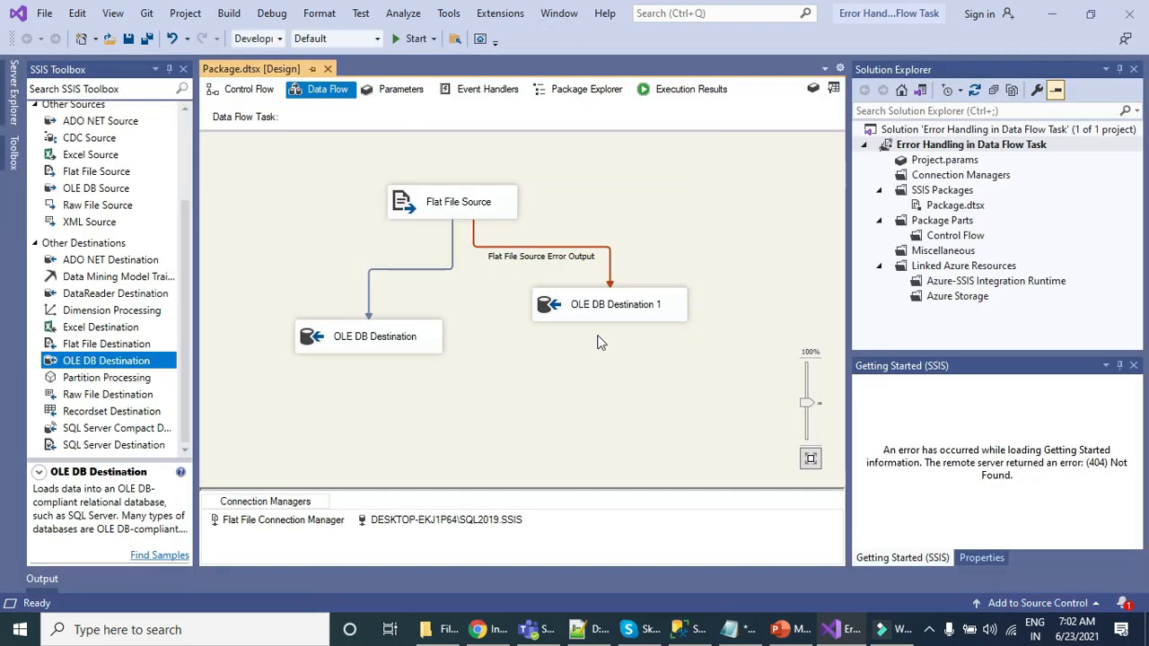
Step: Delete the error path from Flat File Source and reconnect its error output to OLE DB Destination 1
{"action": "left_click", "coordinate": [612, 283]}
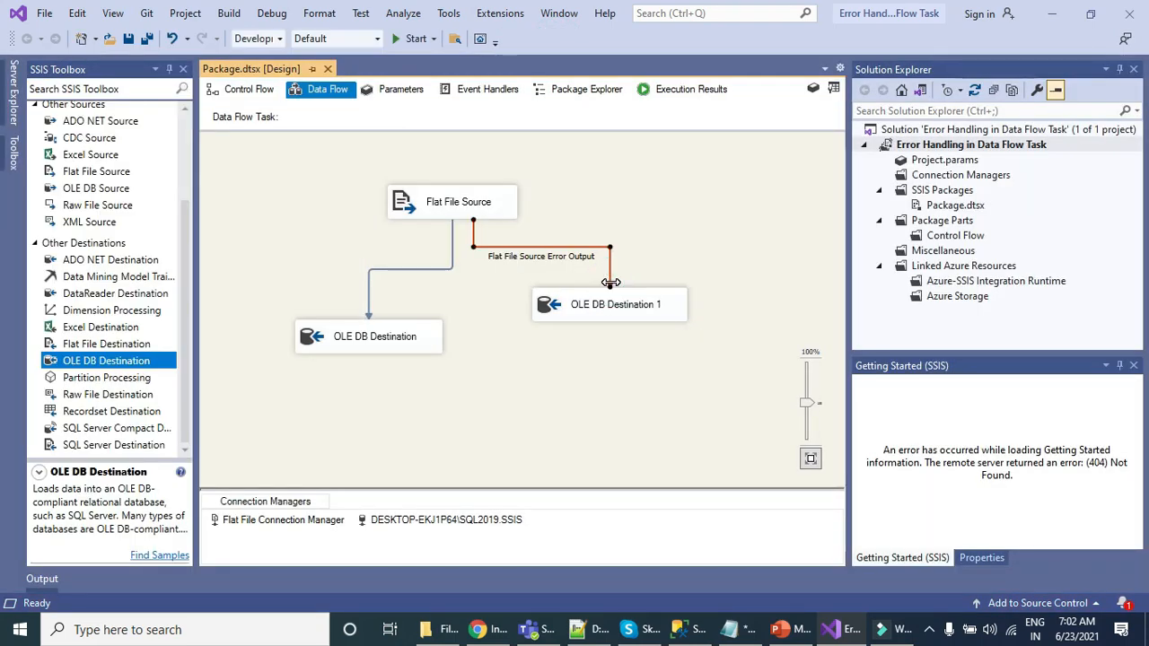
{"action": "key", "text": "Delete"}
{"action": "left_click", "coordinate": [473, 193]}
{"action": "left_click_drag", "start_coordinate": [476, 231], "coordinate": [587, 305]}
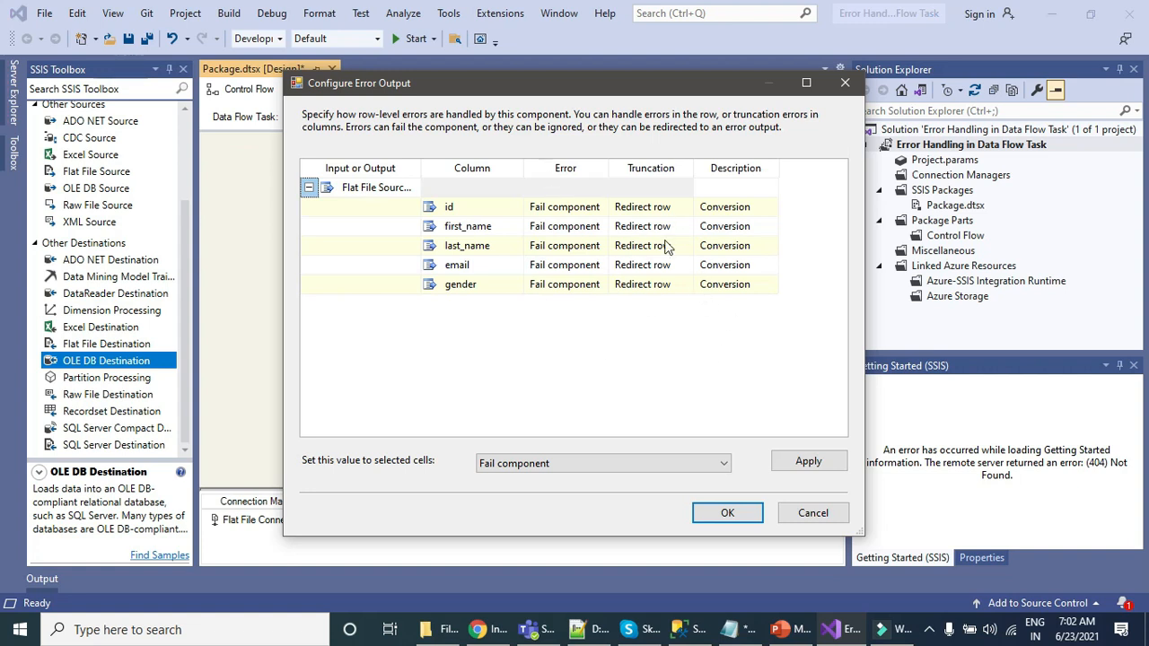
Step: Set the Error handling of the id, first_name, last_name, email and gender columns to Redirect row and accept the error output configuration
{"action": "left_click", "coordinate": [570, 193]}
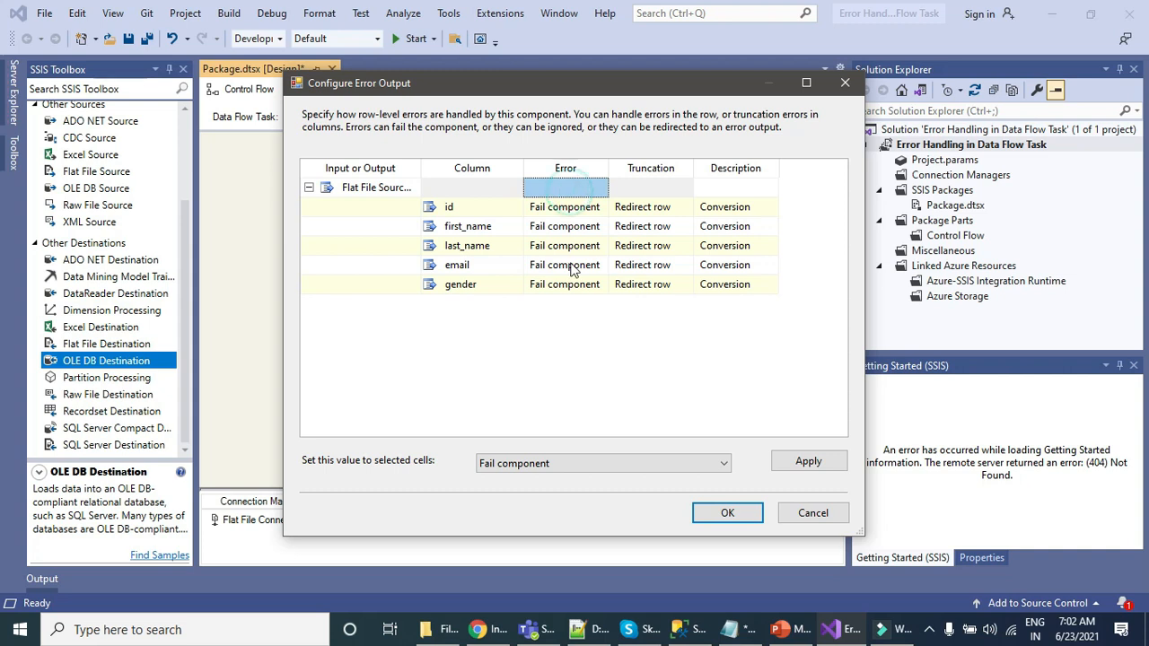
{"action": "left_click", "coordinate": [565, 285], "text": "shift"}
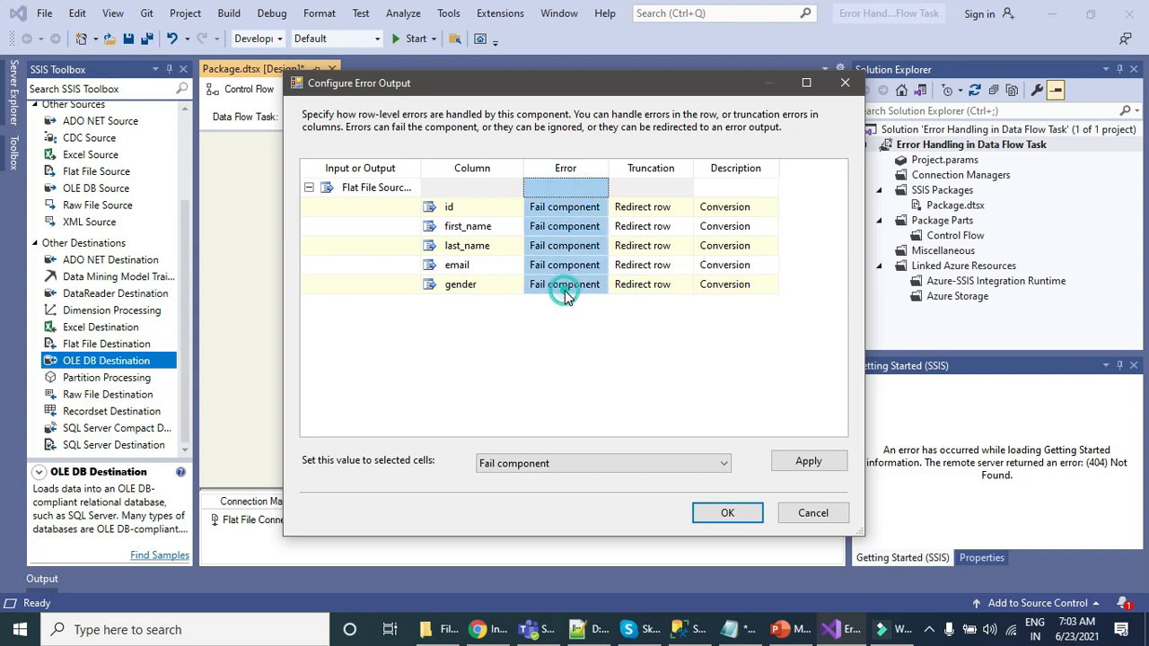
{"action": "left_click", "coordinate": [674, 463]}
{"action": "left_click", "coordinate": [582, 507]}
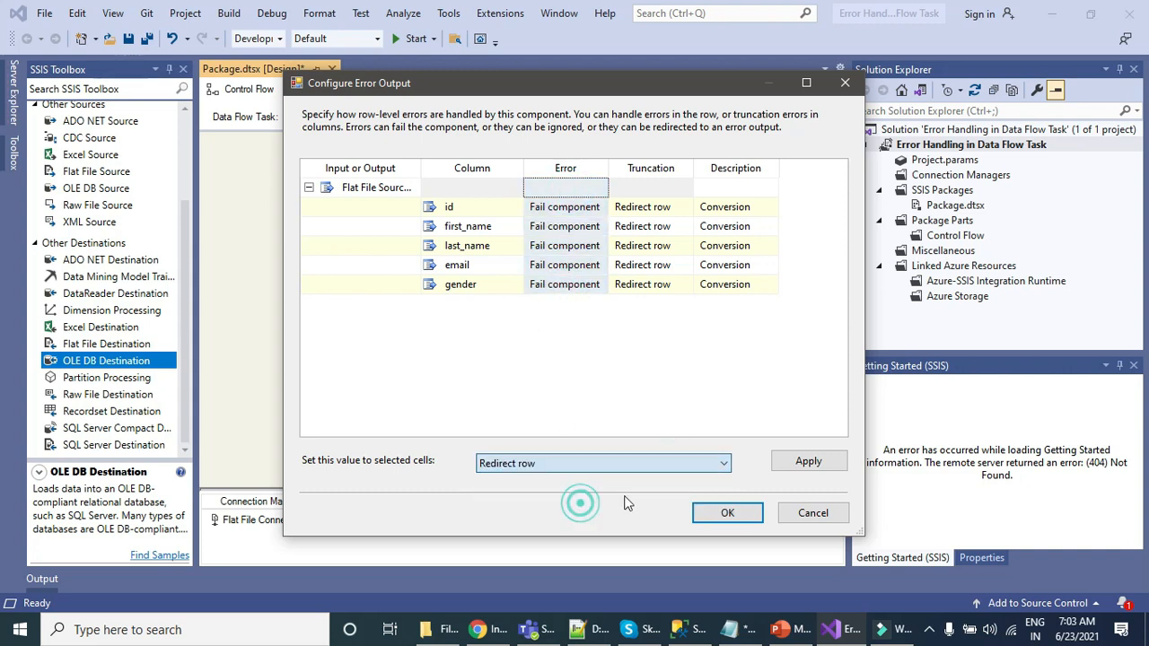
{"action": "left_click", "coordinate": [812, 460]}
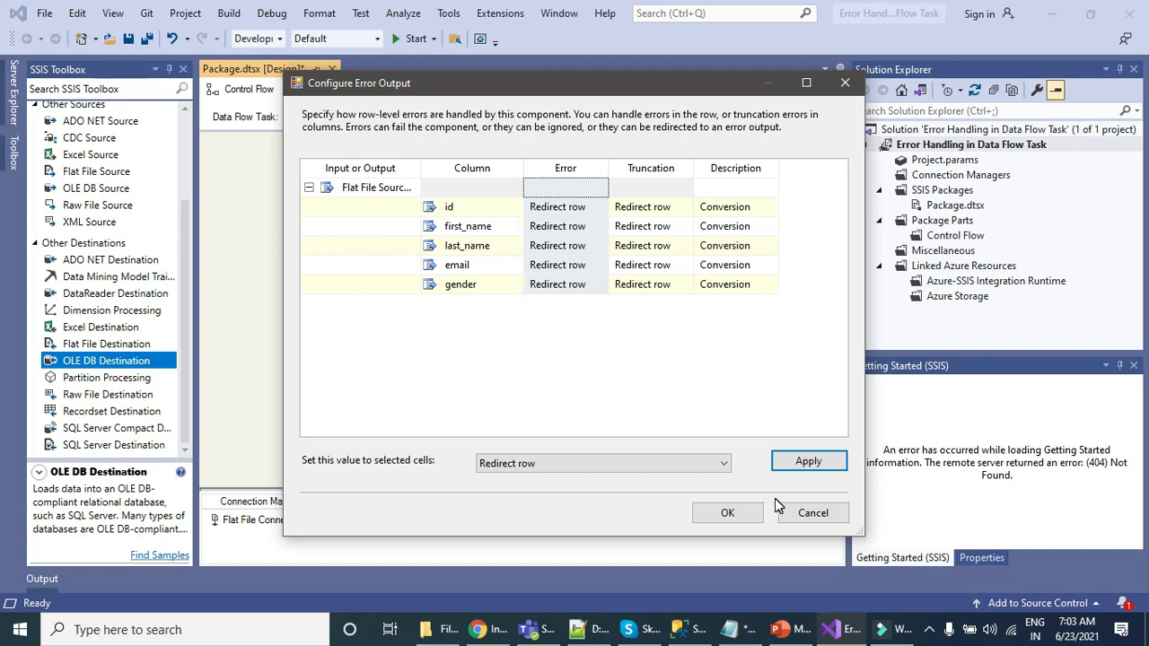
{"action": "left_click", "coordinate": [729, 513]}
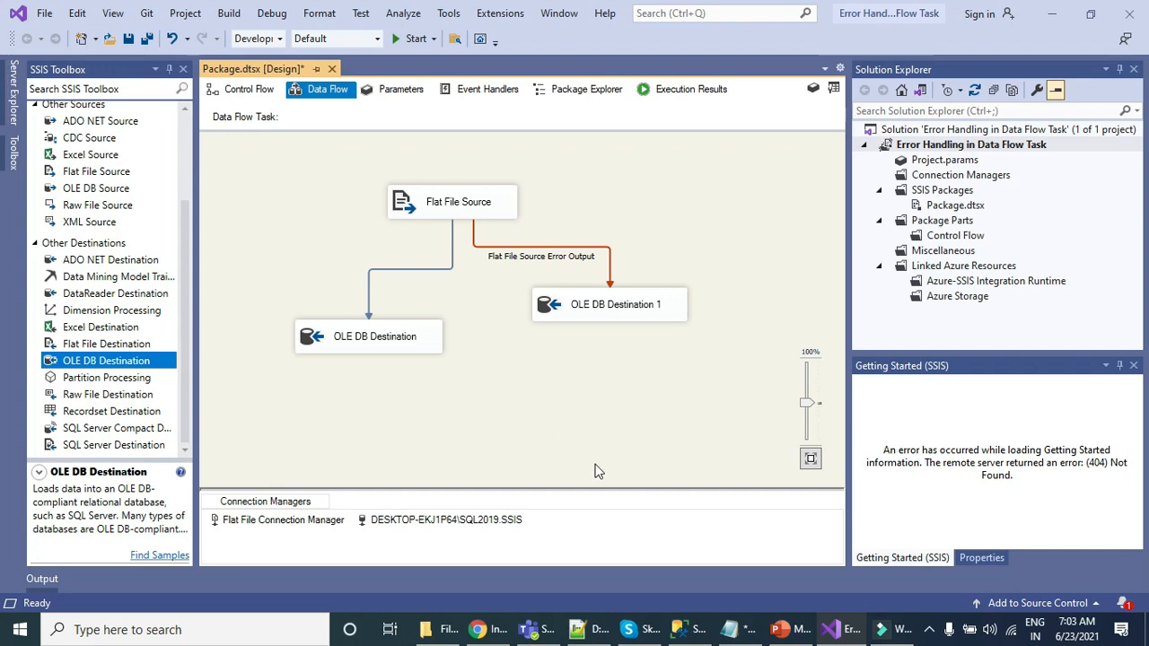
Step: Switch to Emails.csv in Notepad++ and append "test" to the id of the second data row, making it 2test
{"action": "left_click", "coordinate": [588, 629]}
{"action": "left_click", "coordinate": [410, 101]}
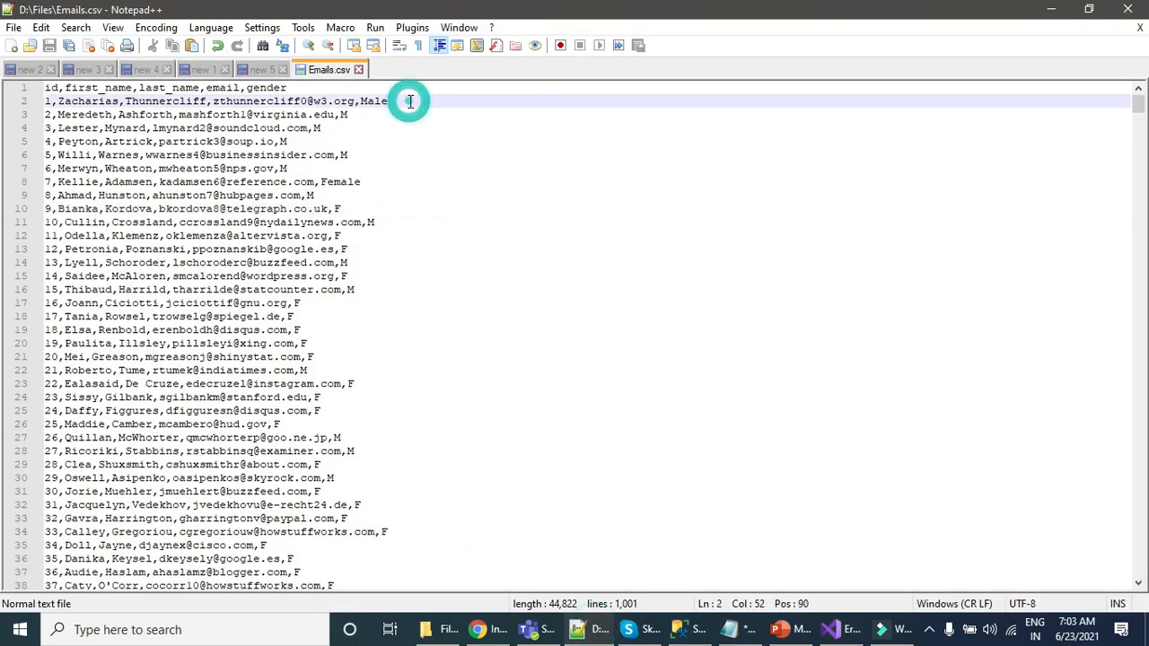
{"action": "left_click_drag", "start_coordinate": [46, 103], "coordinate": [436, 102]}
{"action": "left_click_drag", "start_coordinate": [388, 182], "coordinate": [49, 182]}
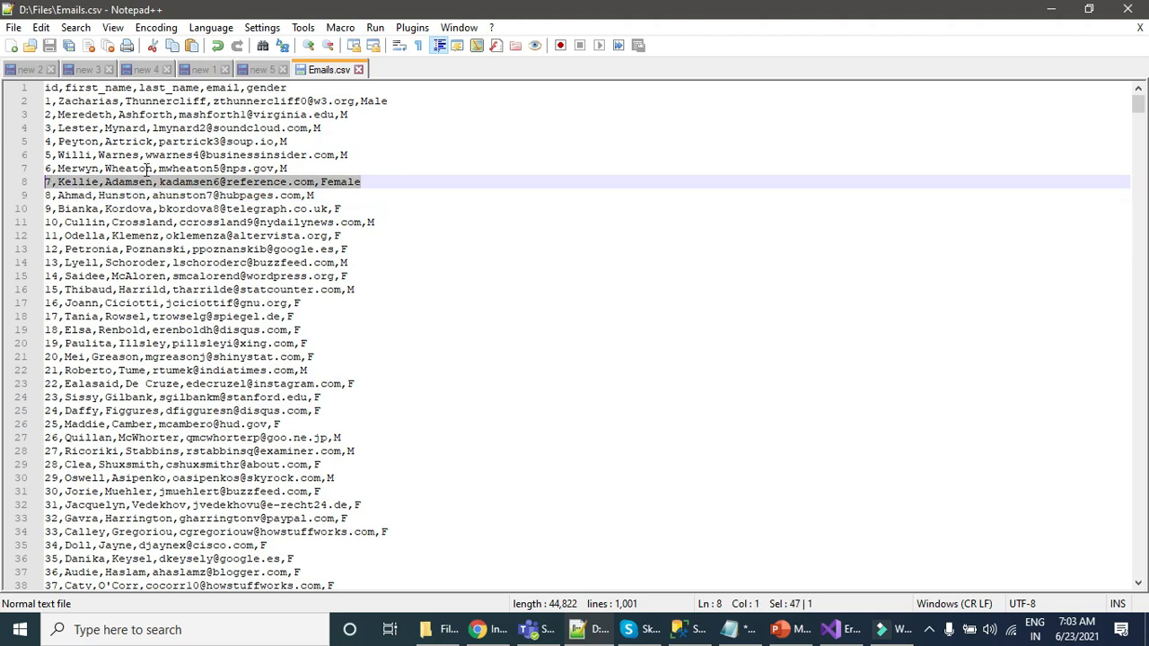
{"action": "left_click", "coordinate": [362, 114]}
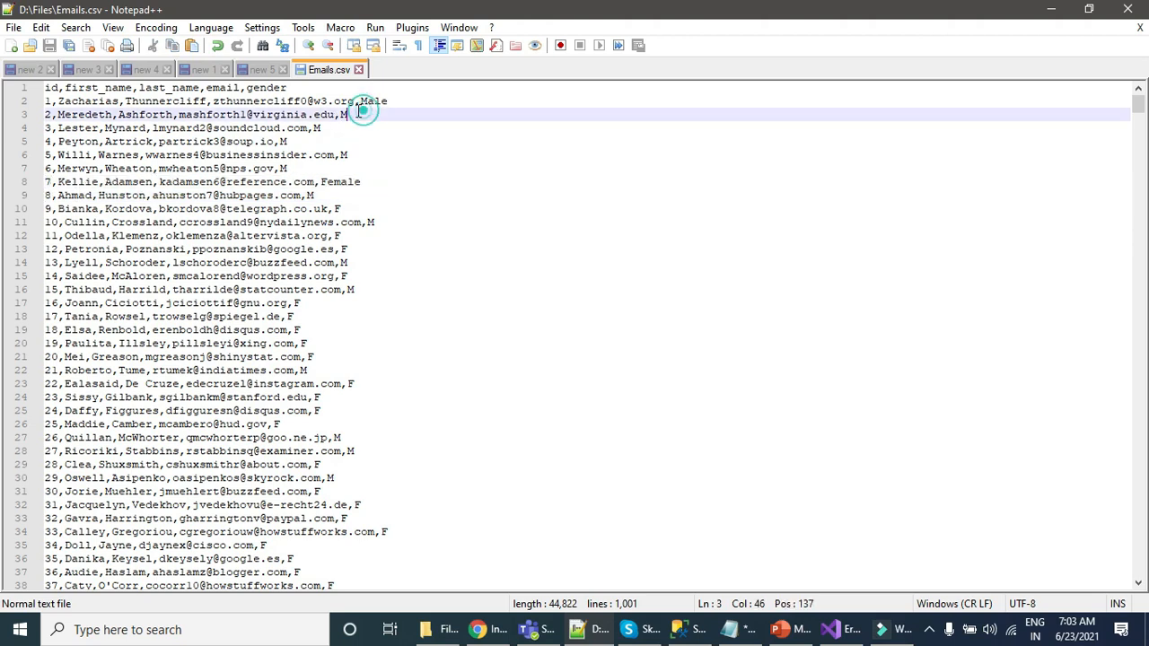
{"action": "left_click", "coordinate": [52, 114]}
{"action": "type", "text": "test"}
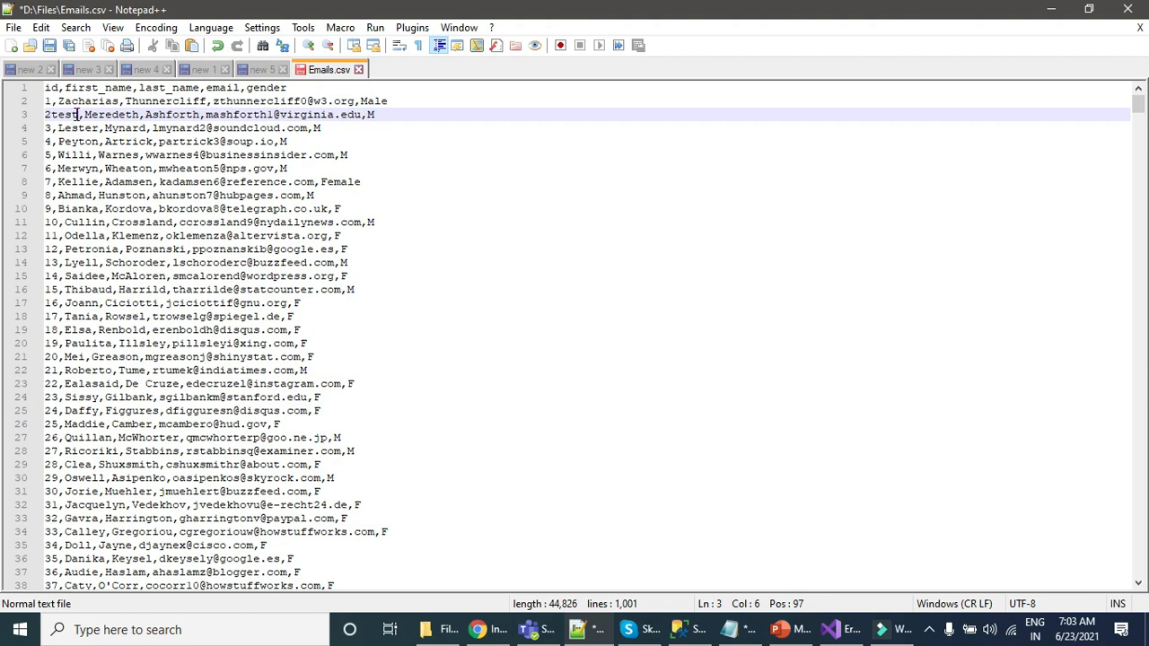
Step: Check the modified row and save Emails.csv
{"action": "left_click_drag", "start_coordinate": [79, 113], "coordinate": [45, 114]}
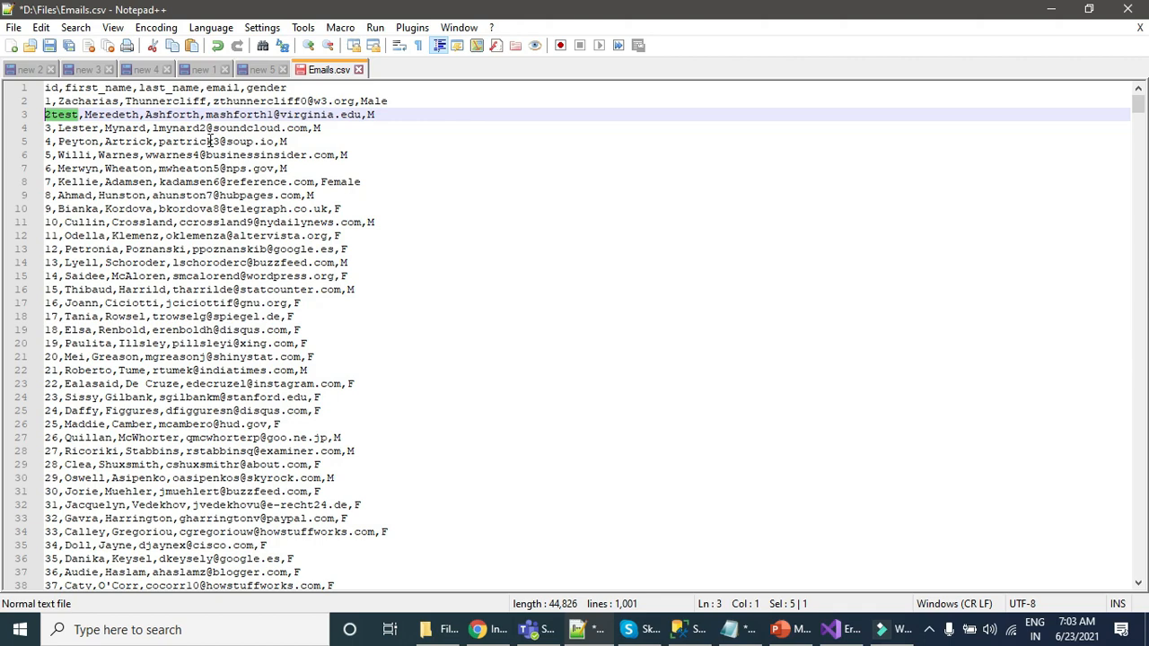
{"action": "mouse_move", "coordinate": [375, 114]}
{"action": "left_mouse_down"}
{"action": "mouse_move", "coordinate": [46, 114]}
{"action": "mouse_move", "coordinate": [397, 114]}
{"action": "left_mouse_up"}
{"action": "left_click", "coordinate": [69, 120]}
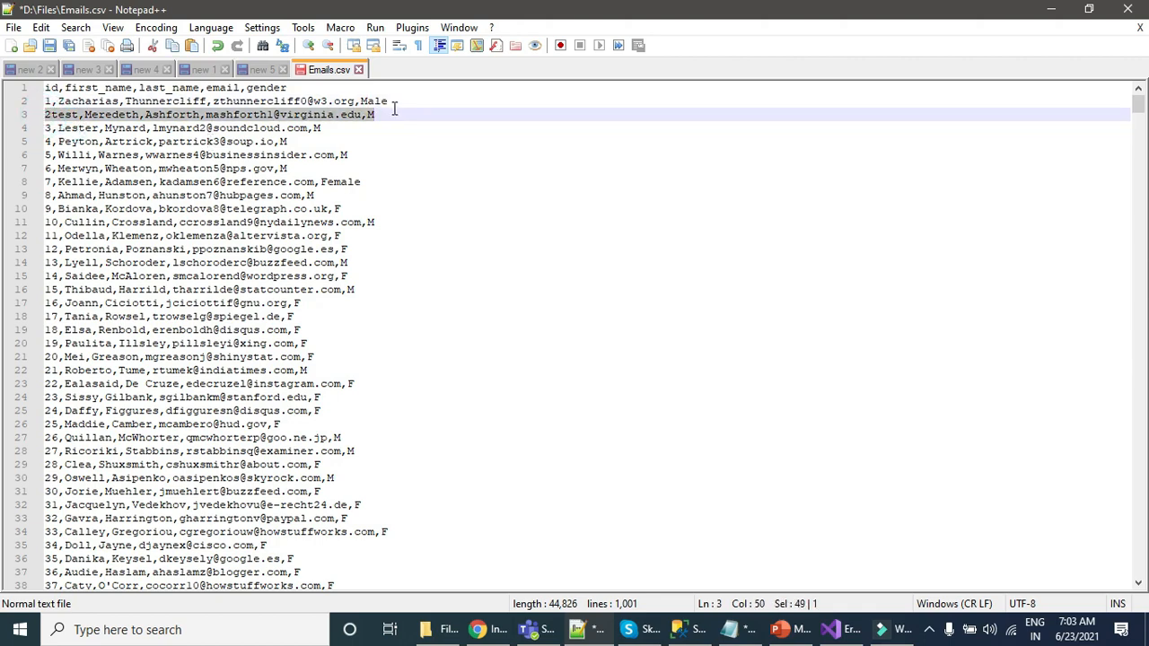
{"action": "left_click", "coordinate": [13, 26]}
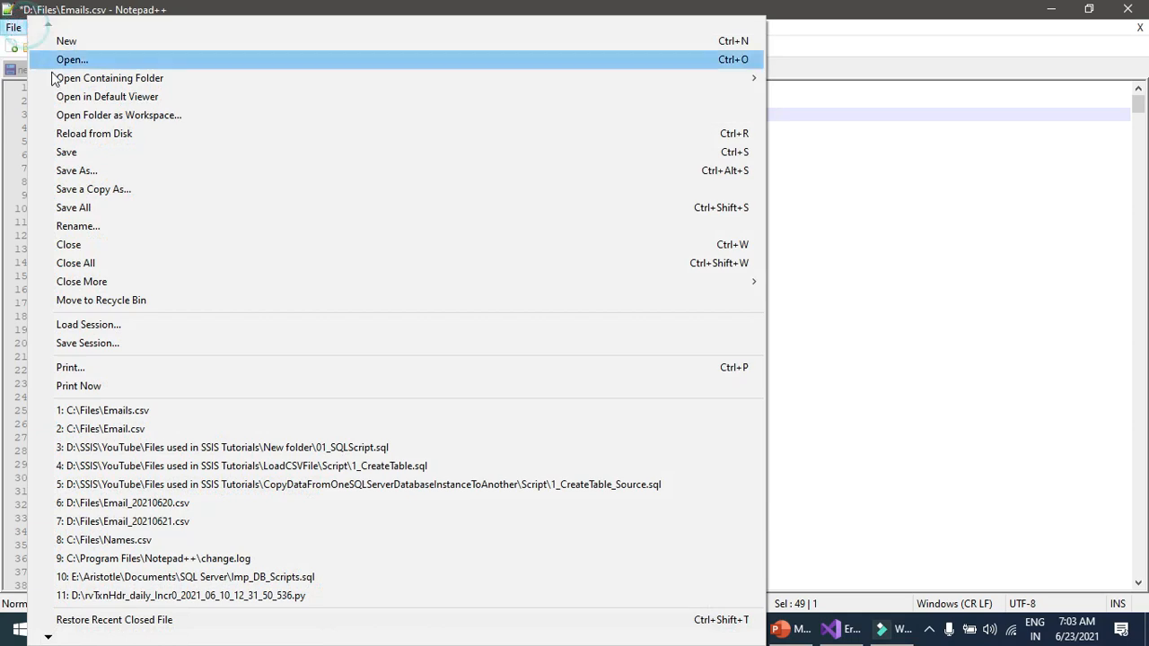
{"action": "left_click", "coordinate": [78, 154]}
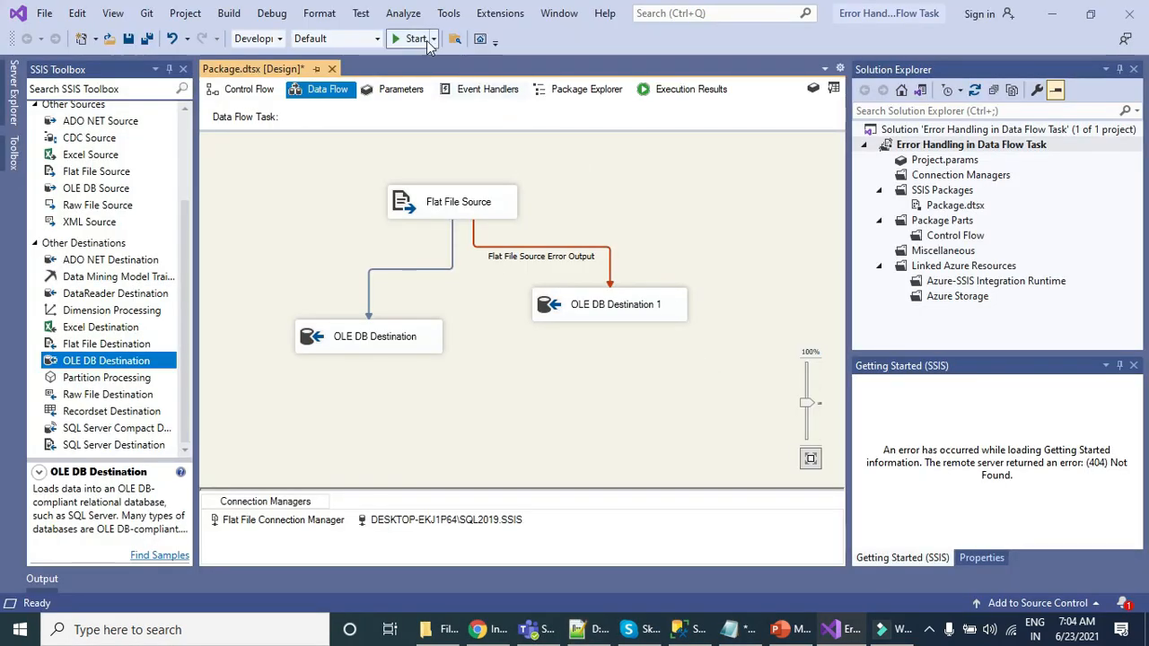
Step: Run the package in Visual Studio and check both OLE DB destinations in the data flow
{"action": "left_click", "coordinate": [421, 39]}
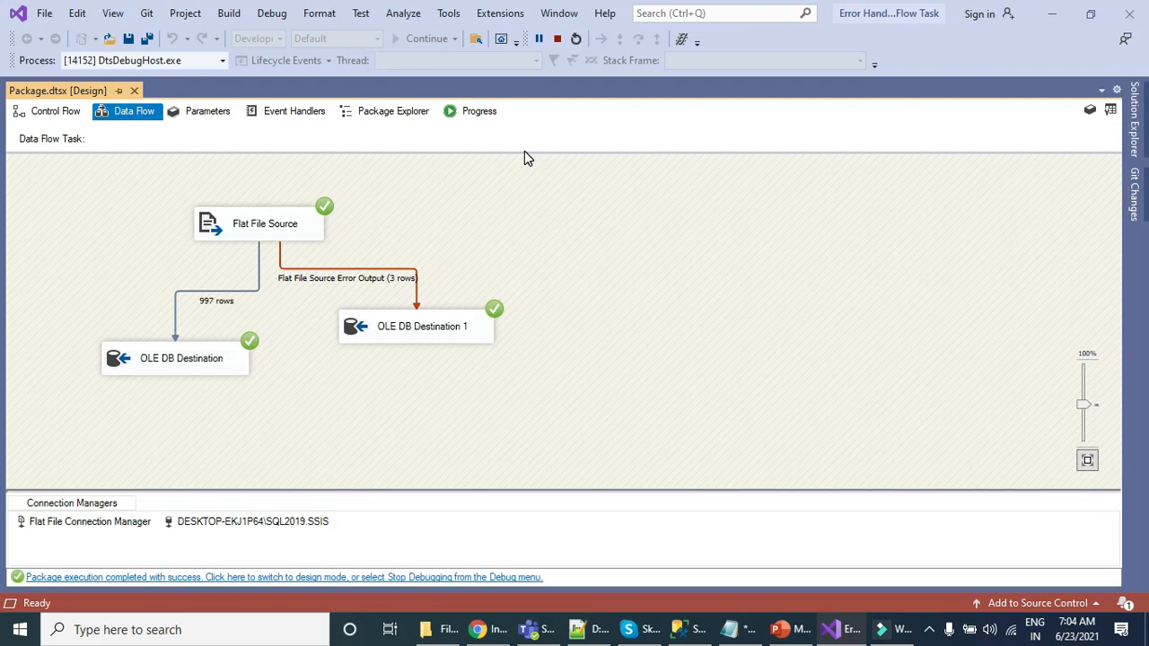
{"action": "left_click", "coordinate": [201, 371]}
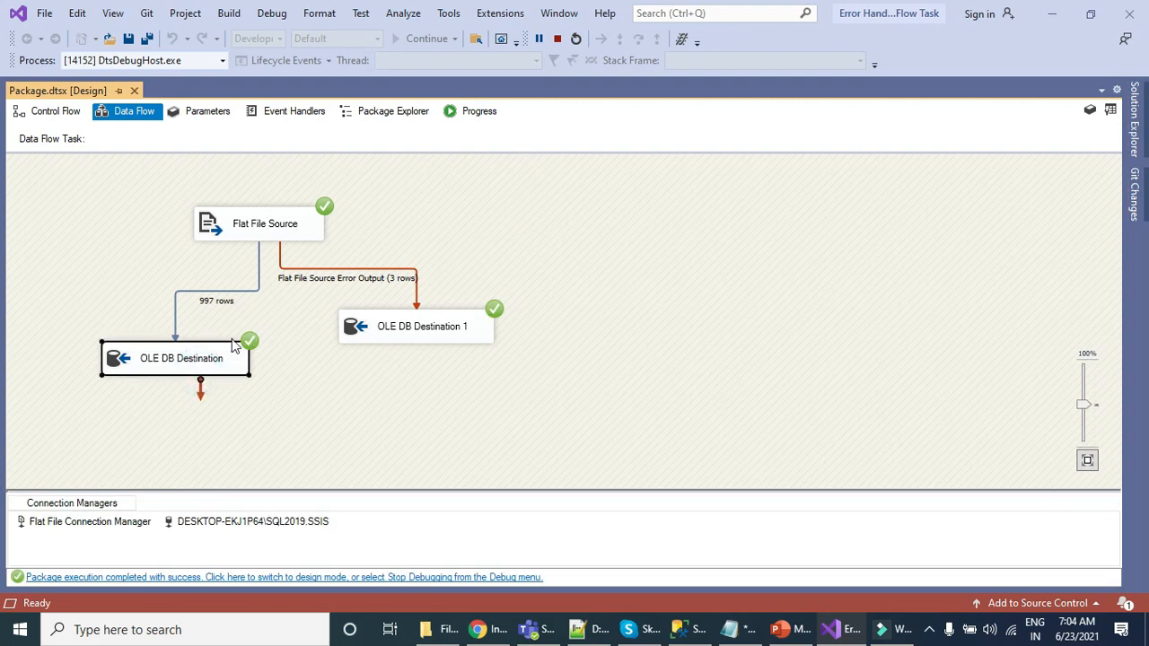
{"action": "left_click", "coordinate": [395, 332]}
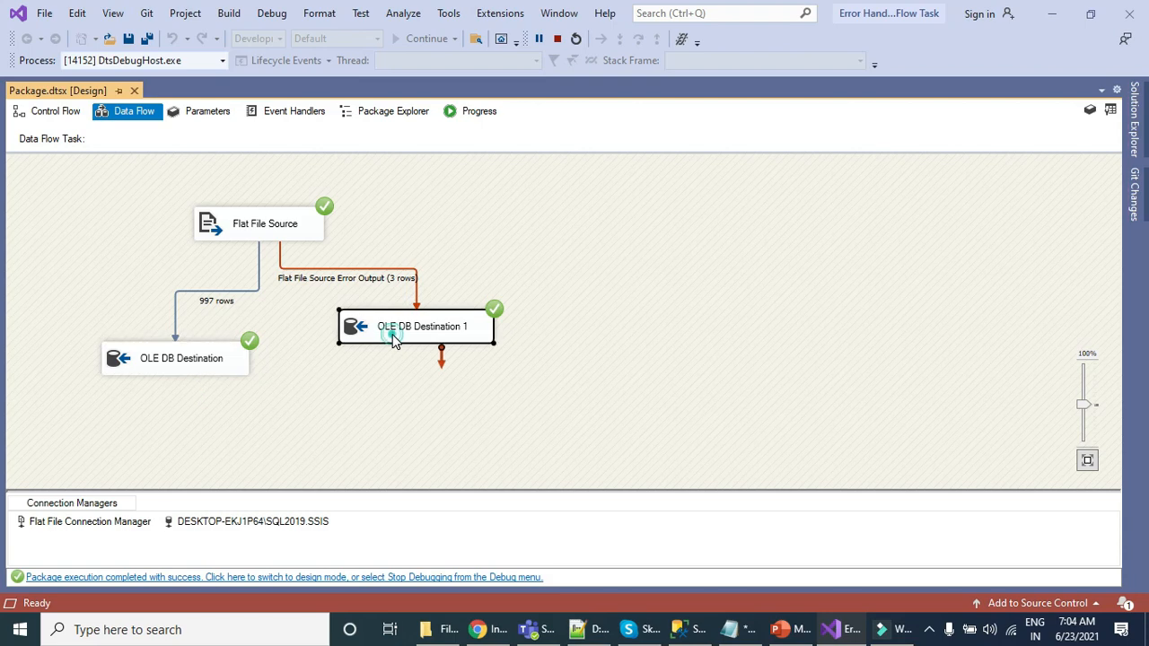
Step: Switch to SQL Server Management Studio, execute only the SSIS_Bad_Rows select, and widen the Flat File Source Error Output Column to review the rows
{"action": "left_click", "coordinate": [688, 629]}
{"action": "left_click_drag", "start_coordinate": [584, 215], "coordinate": [348, 212]}
{"action": "left_click", "coordinate": [237, 75]}
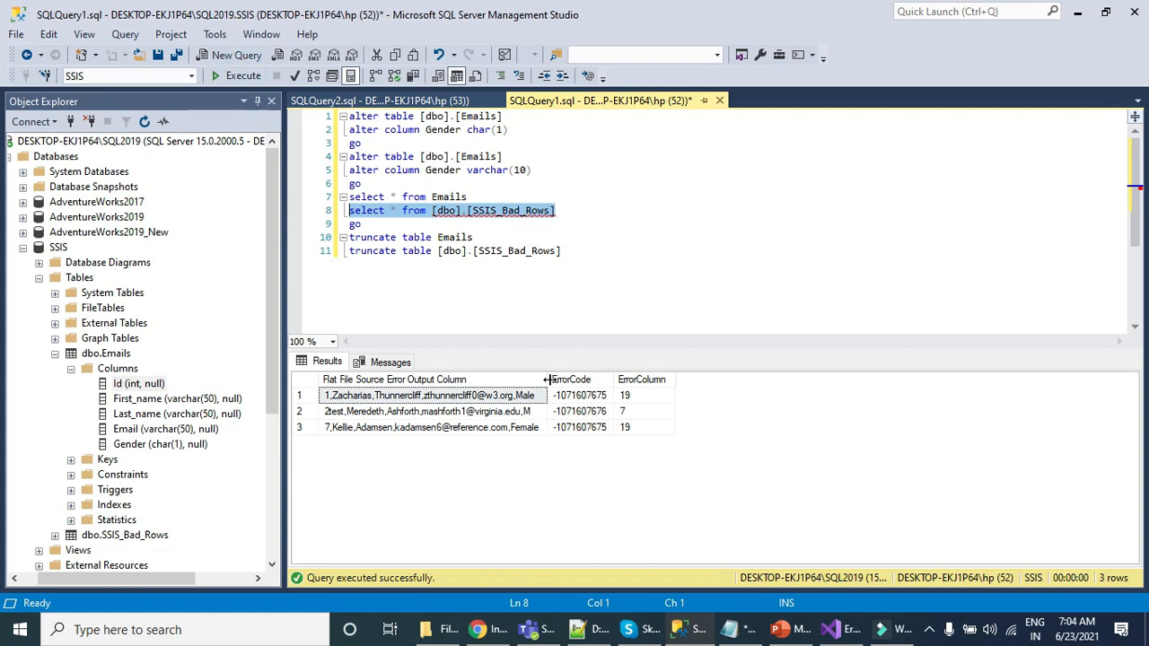
{"action": "left_click_drag", "start_coordinate": [547, 379], "coordinate": [698, 379]}
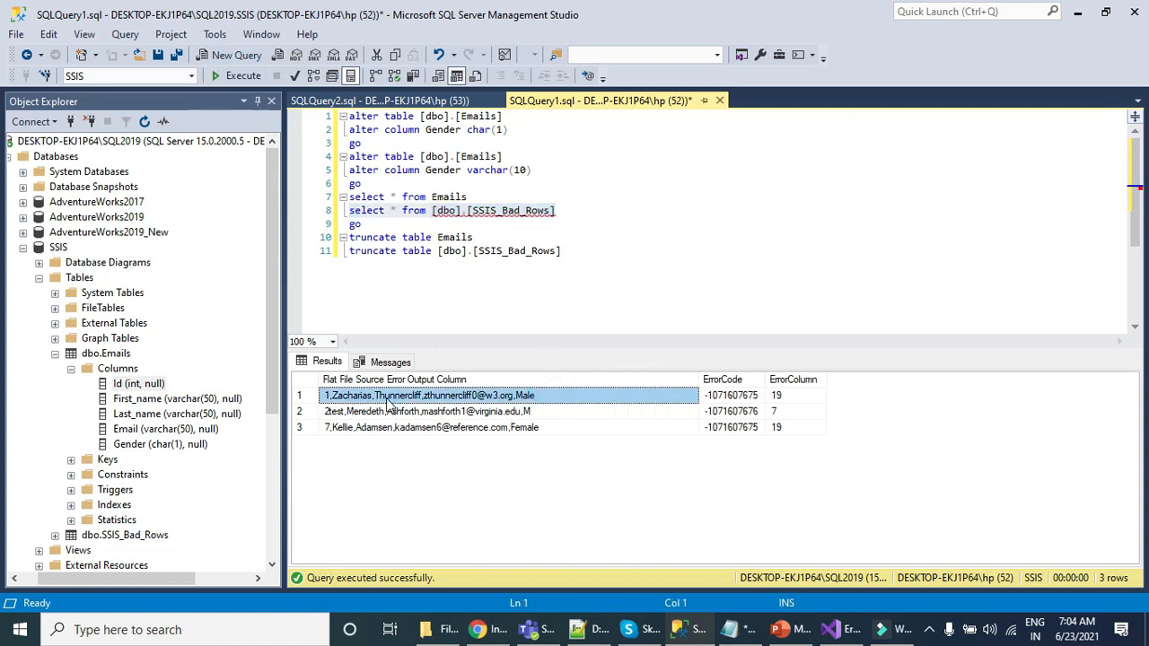
{"action": "left_click", "coordinate": [754, 399]}
{"action": "left_click", "coordinate": [579, 397]}
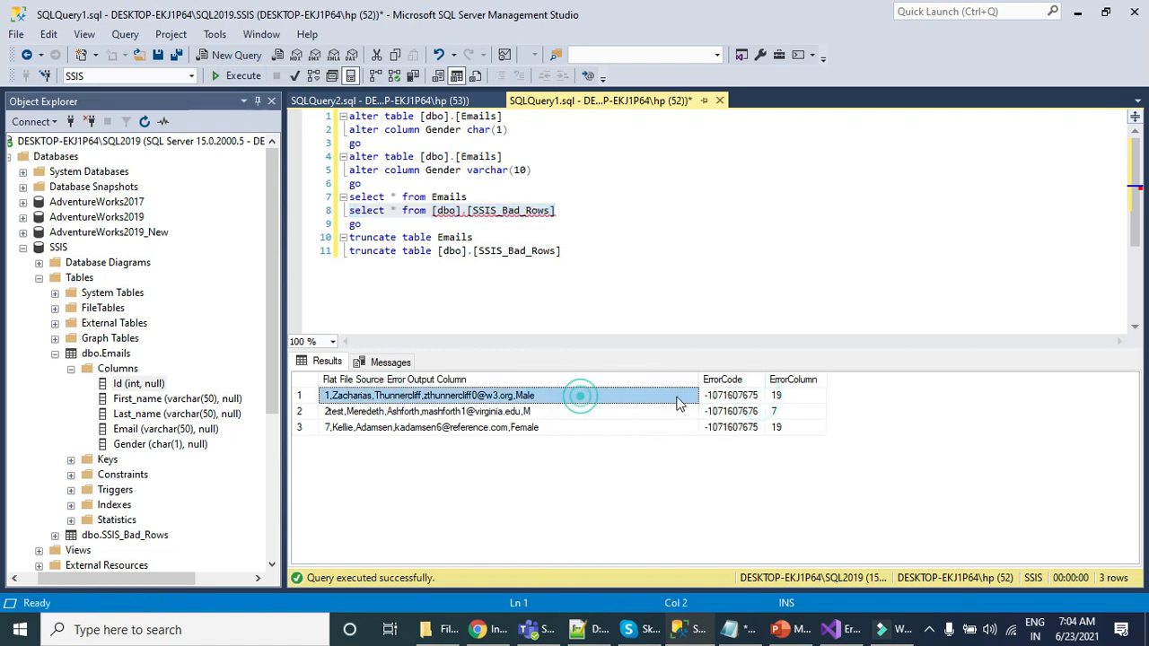
{"action": "left_click", "coordinate": [531, 428]}
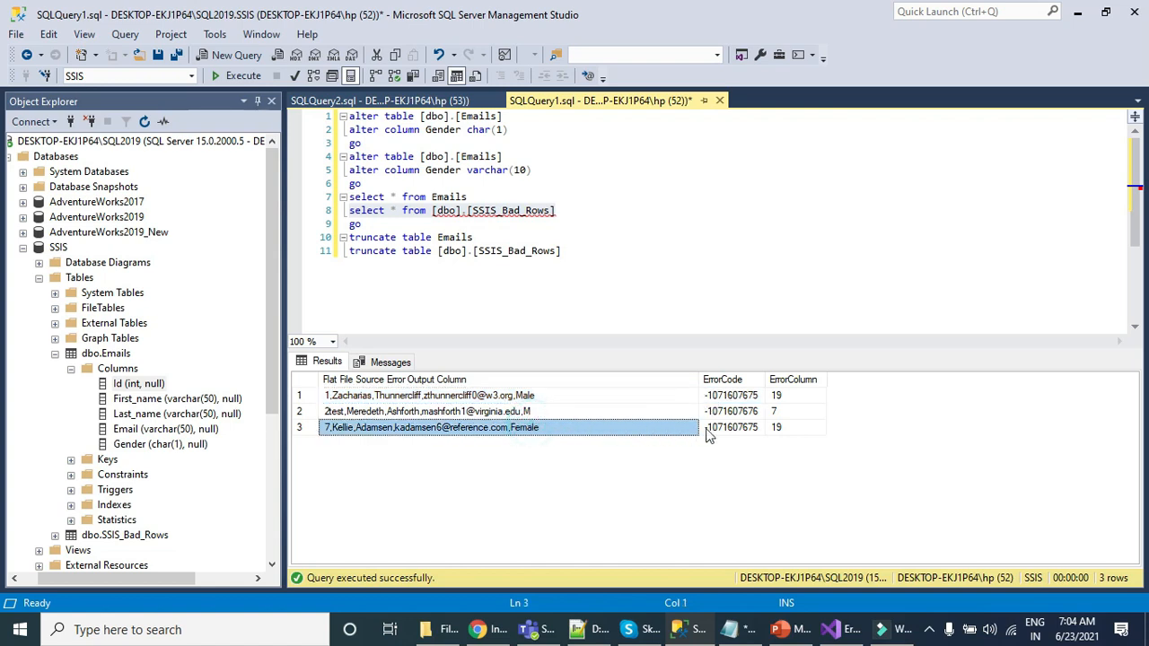
{"action": "left_click", "coordinate": [462, 412]}
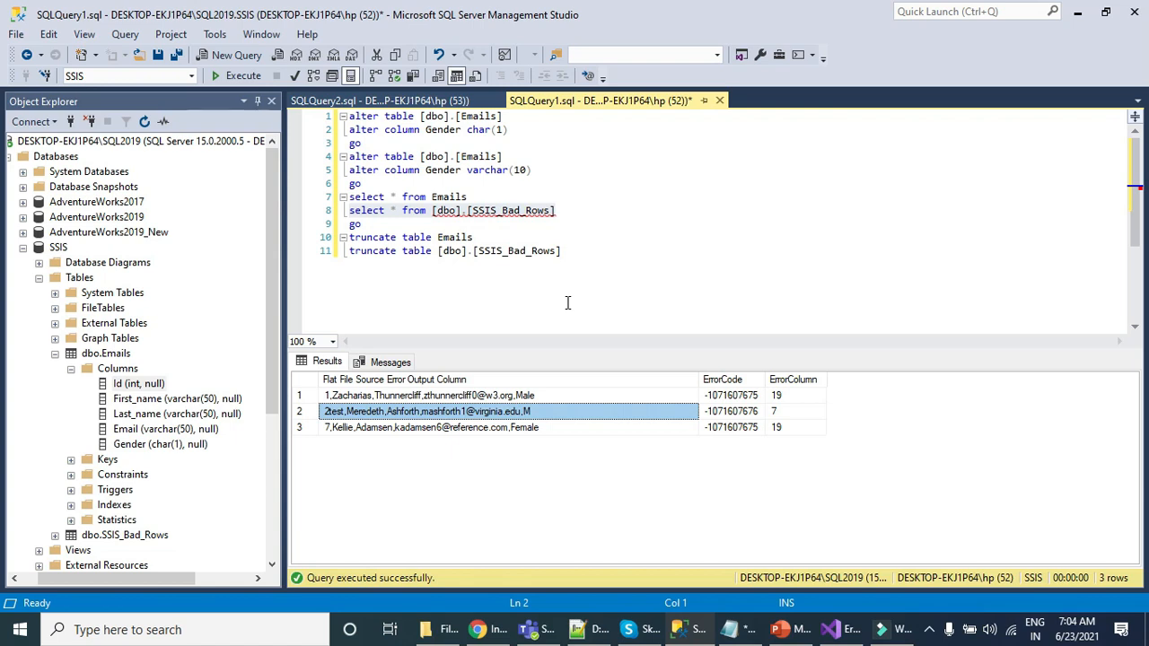
Step: Query all rows of the Emails table to check the loaded data
{"action": "left_click_drag", "start_coordinate": [474, 197], "coordinate": [323, 196]}
{"action": "left_click", "coordinate": [238, 76]}
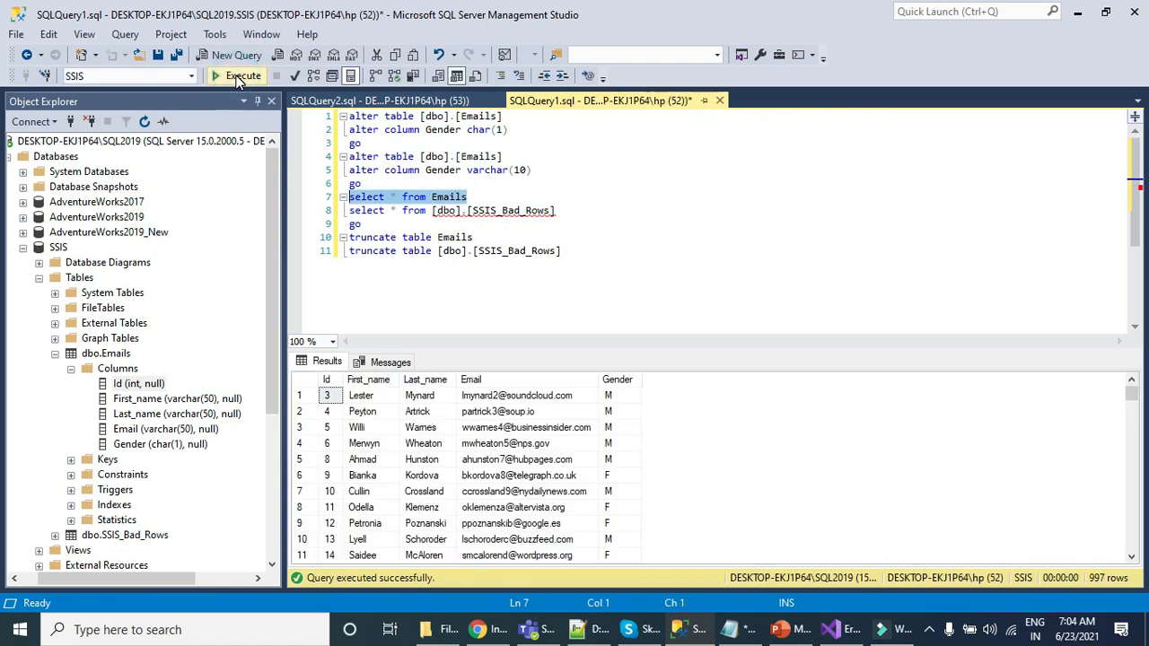
{"action": "mouse_move", "coordinate": [1132, 397]}
{"action": "left_mouse_down"}
{"action": "mouse_move", "coordinate": [1138, 570]}
{"action": "mouse_move", "coordinate": [1132, 395]}
{"action": "left_mouse_up"}
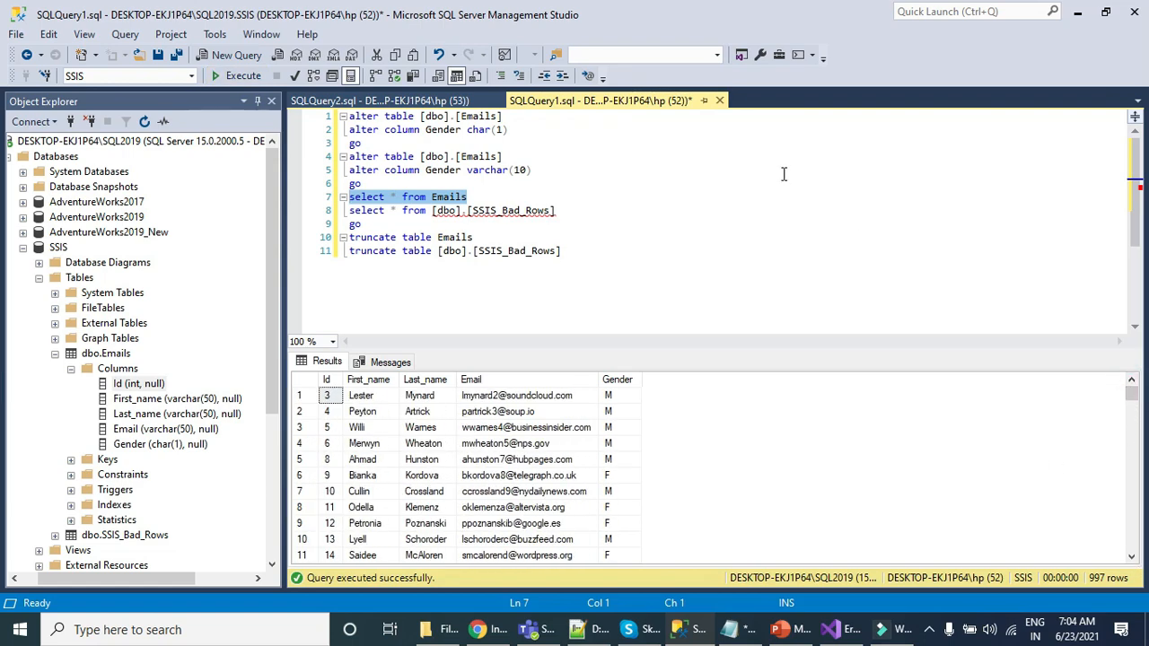